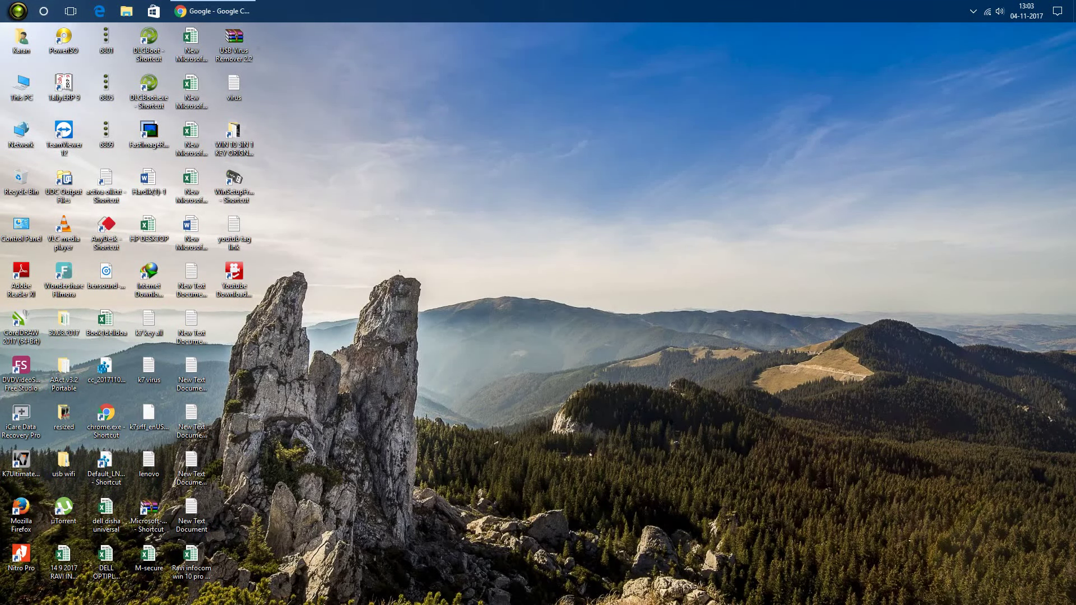
# Step: Launch Excel 2013 from the Microsoft Office 2013 folder in the Start menu
pyautogui.press('super')
pyautogui.scroll(-5, 95, 201)
pyautogui.scroll(-5, 96, 201)
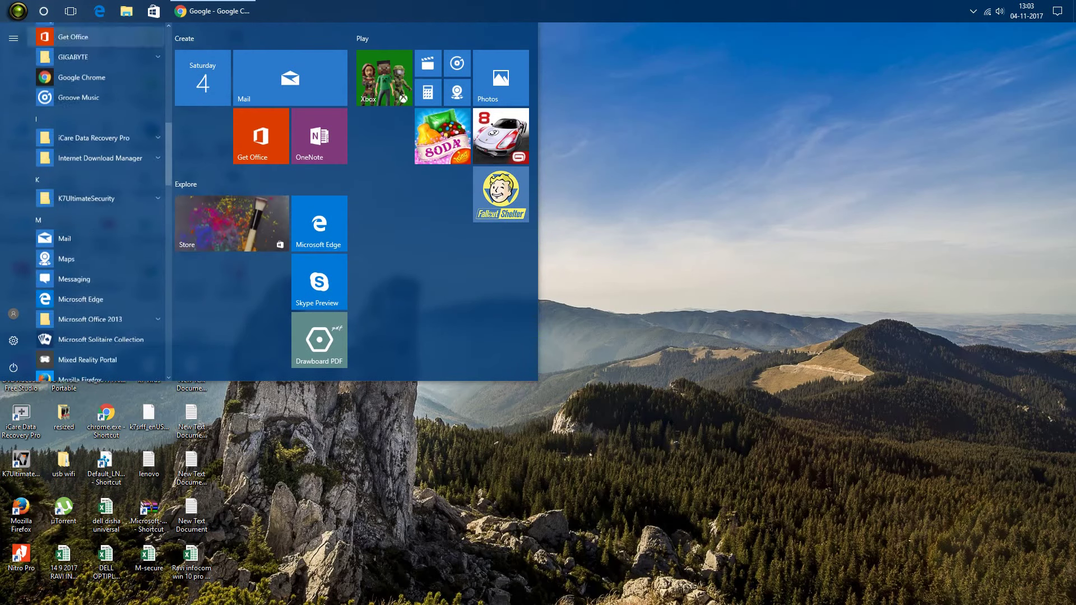
pyautogui.scroll(-2, 95, 252)
pyautogui.click(90, 272)
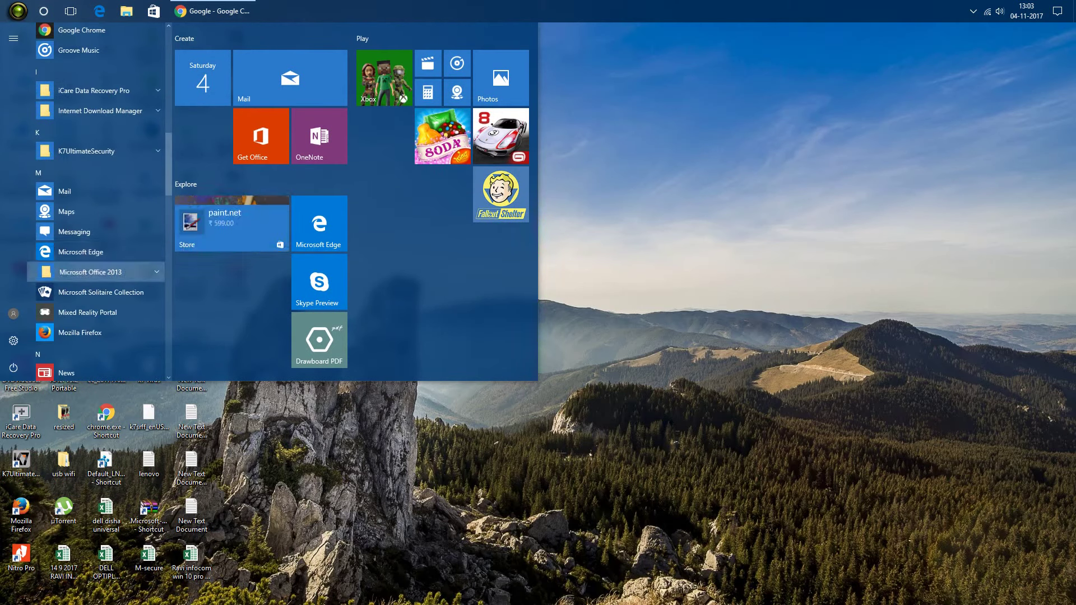
pyautogui.scroll(-1, 89, 247)
pyautogui.scroll(-3, 95, 224)
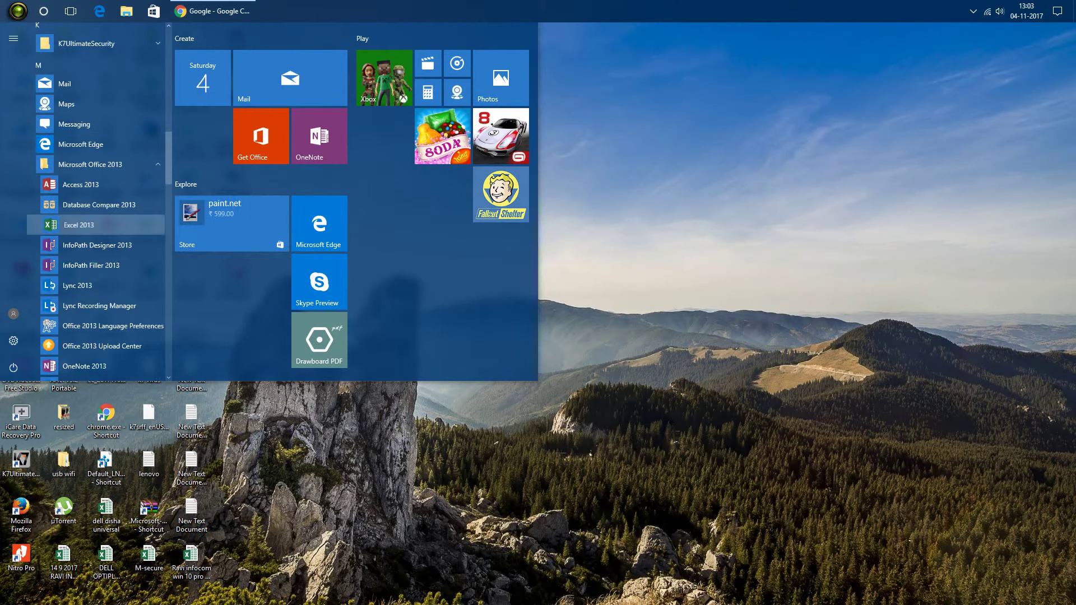
pyautogui.click(79, 224)
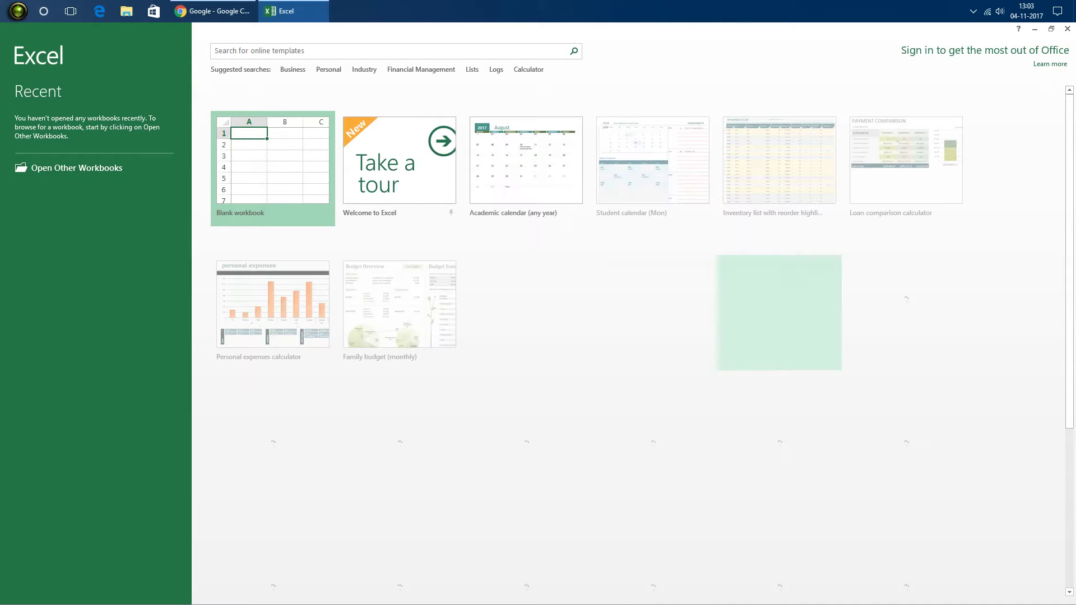
# Step: Create a new blank workbook, Book1
pyautogui.click(77, 167)
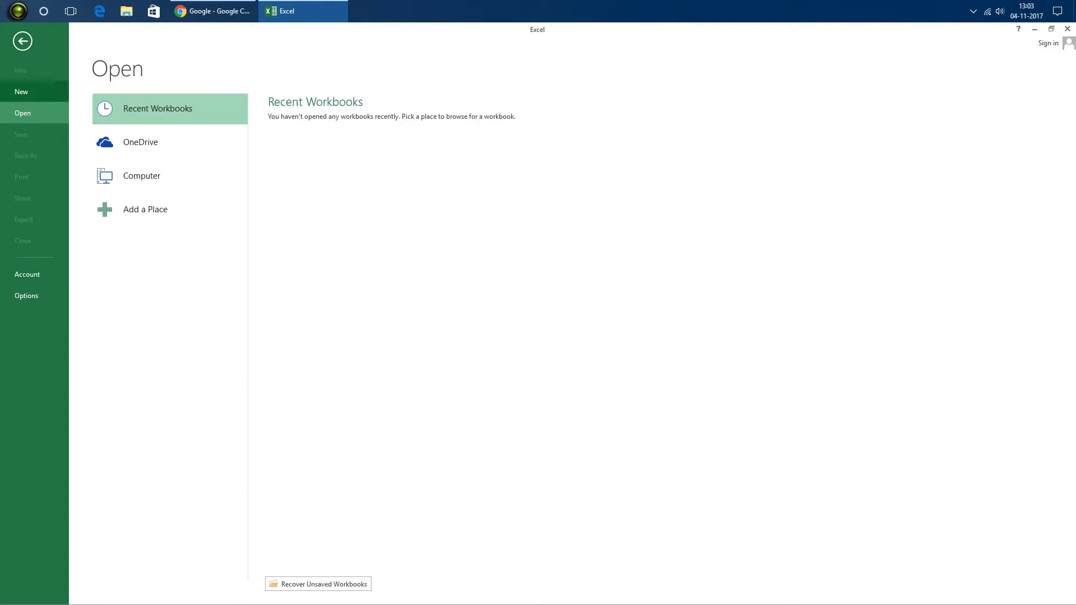
pyautogui.click(22, 91)
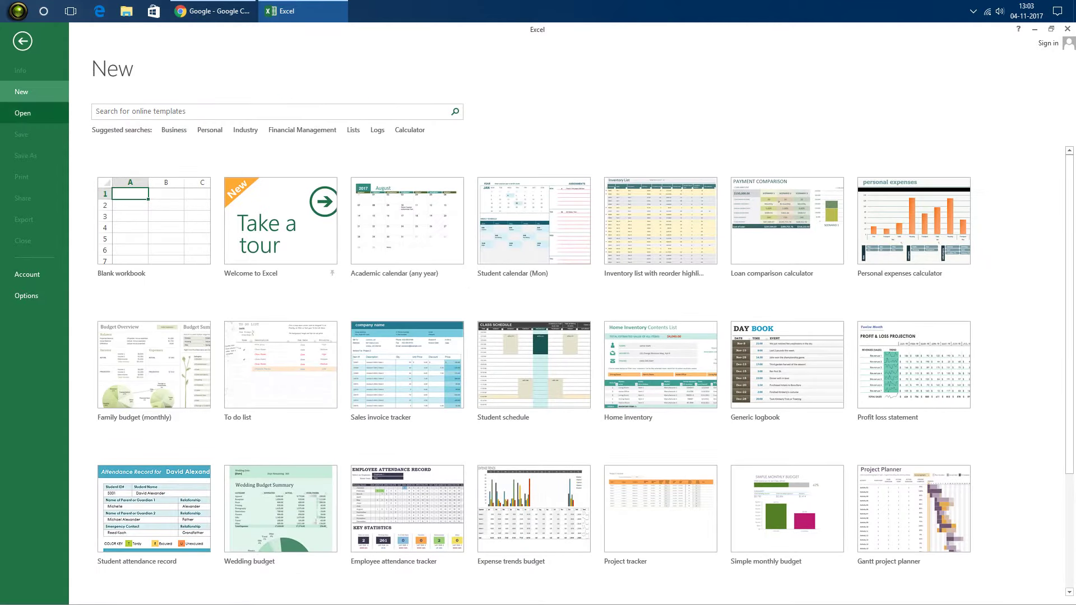
pyautogui.click(151, 221)
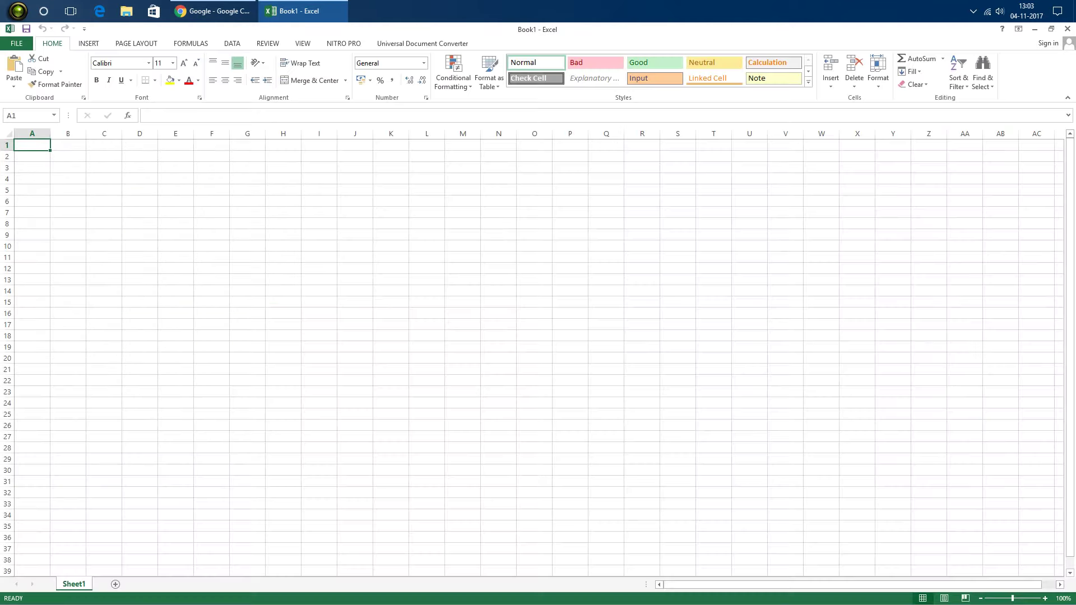
# Step: Move the active cell around the sheet and select the range G12:H13
pyautogui.press('Right')
pyautogui.press('Right')
pyautogui.press('Right')
pyautogui.press('Down')
pyautogui.press('Down')
pyautogui.press('Down')
pyautogui.press('Right')
pyautogui.press('Right')
pyautogui.press('Right')
pyautogui.press('Down')
pyautogui.press('Down')
pyautogui.press('Down')
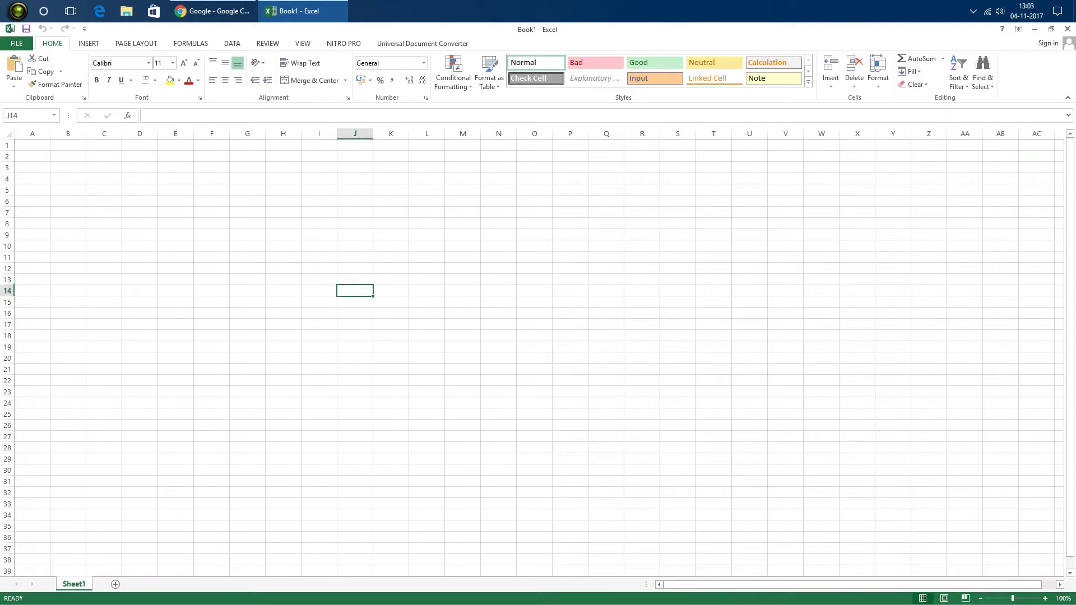
pyautogui.press('Left')
pyautogui.press('Left')
pyautogui.press('Up')
pyautogui.hotkey('shift', 'Left')
pyautogui.hotkey('shift', 'Up')
# Step: Save the workbook into Downloads over Earth-Product-wise-details.xlsx, confirming the replacement
pyautogui.click(16, 43)
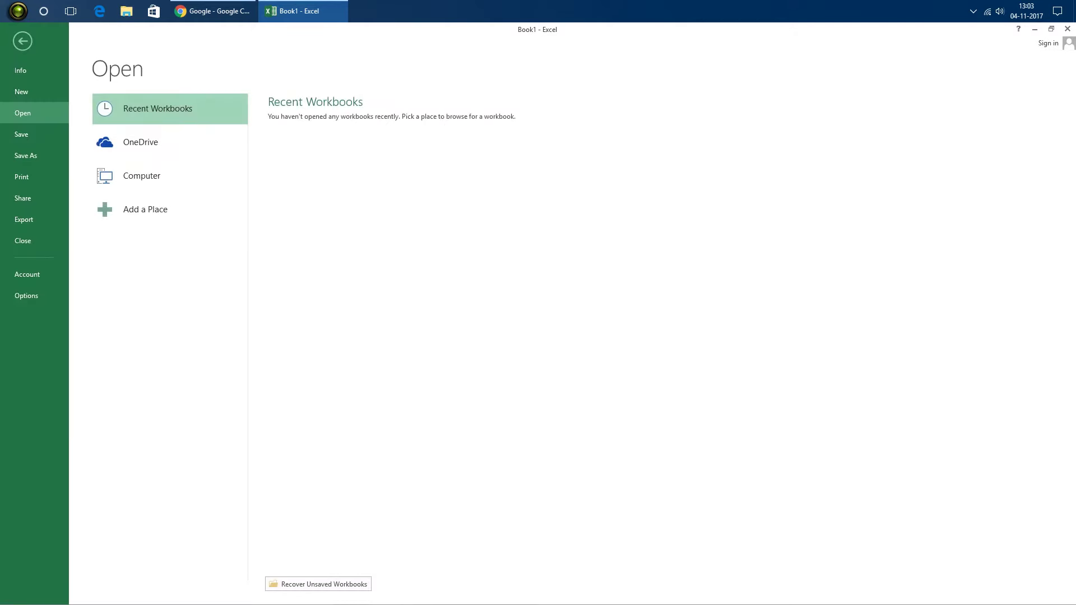
pyautogui.click(26, 156)
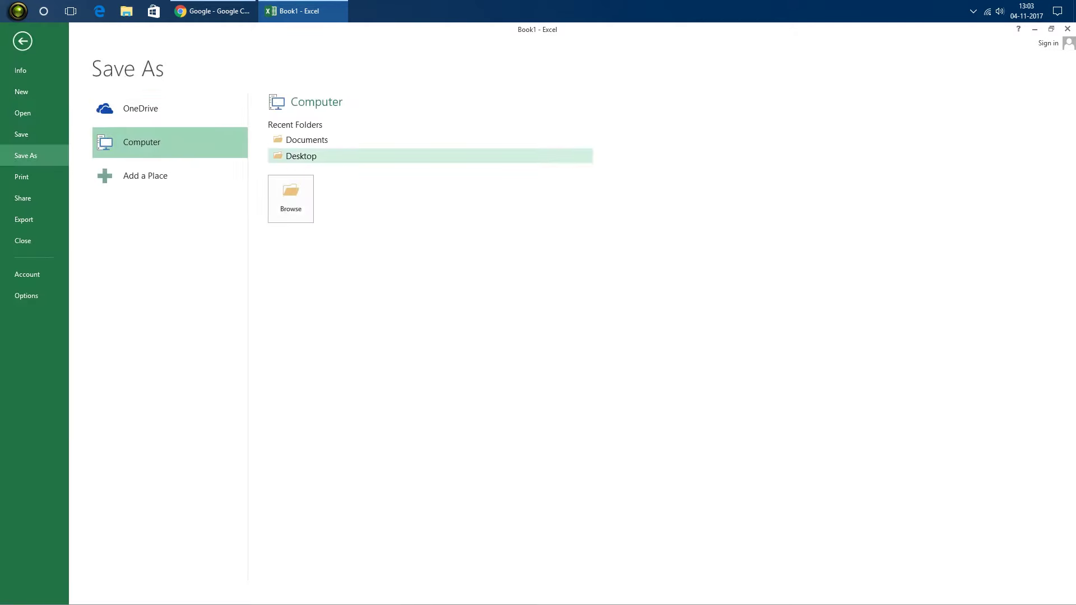
pyautogui.click(300, 156)
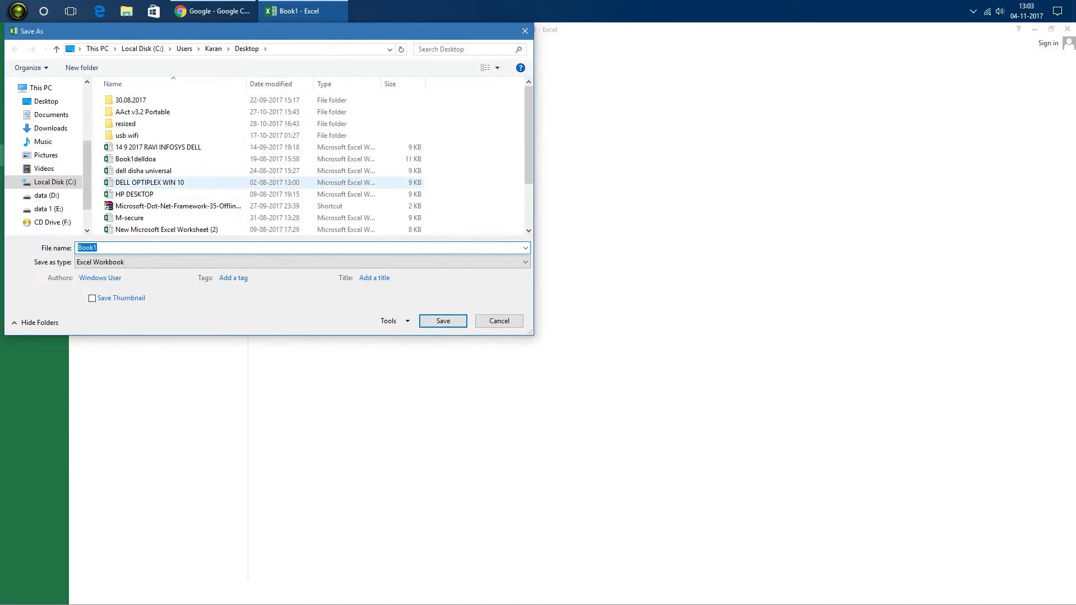
pyautogui.click(136, 159)
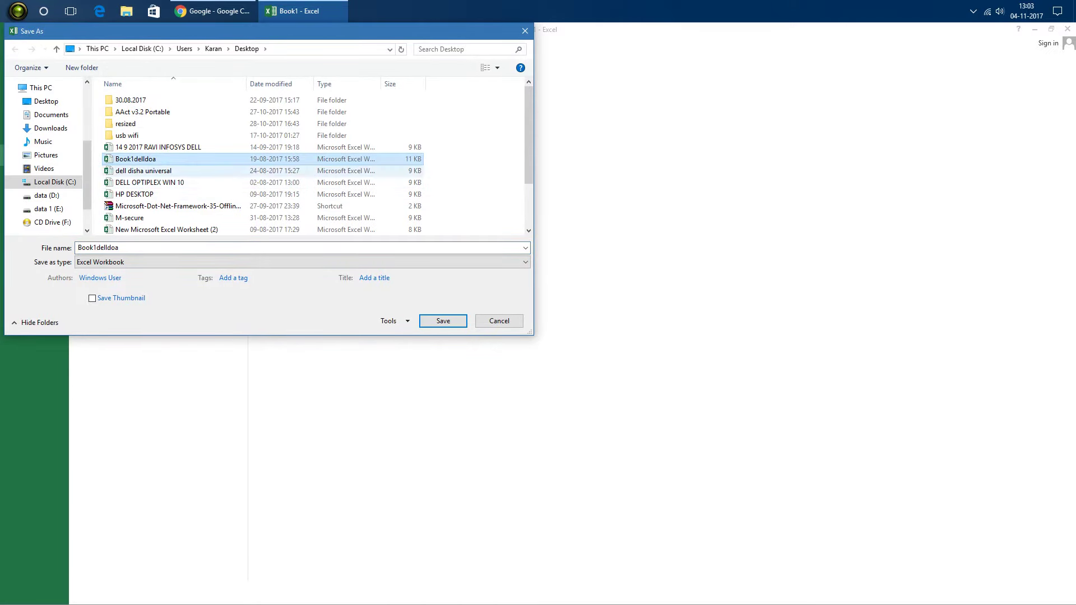
pyautogui.scroll(-2, 160, 193)
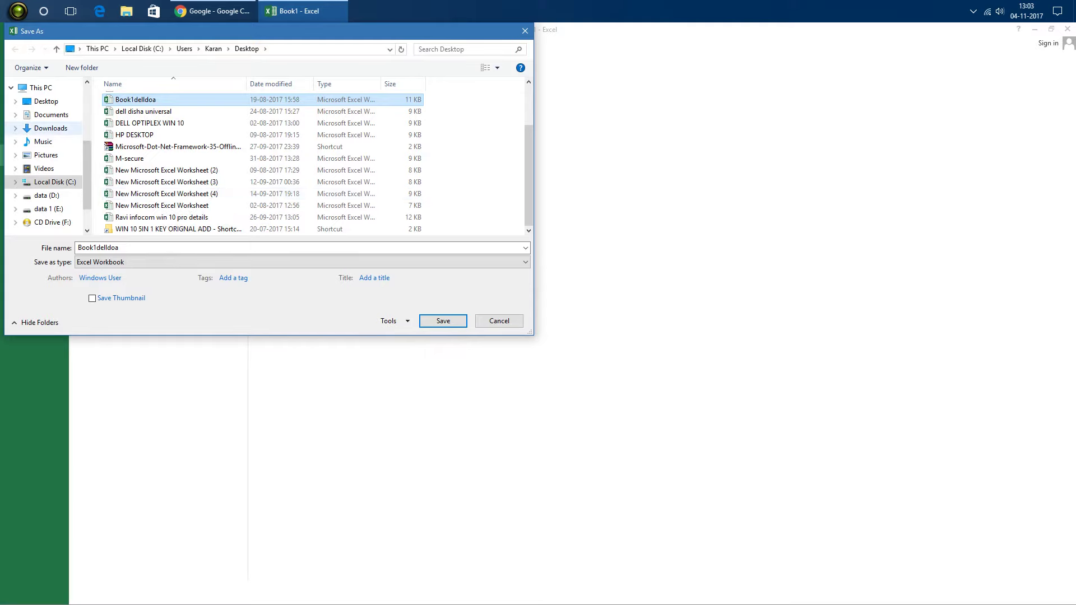
pyautogui.click(51, 128)
pyautogui.click(168, 188)
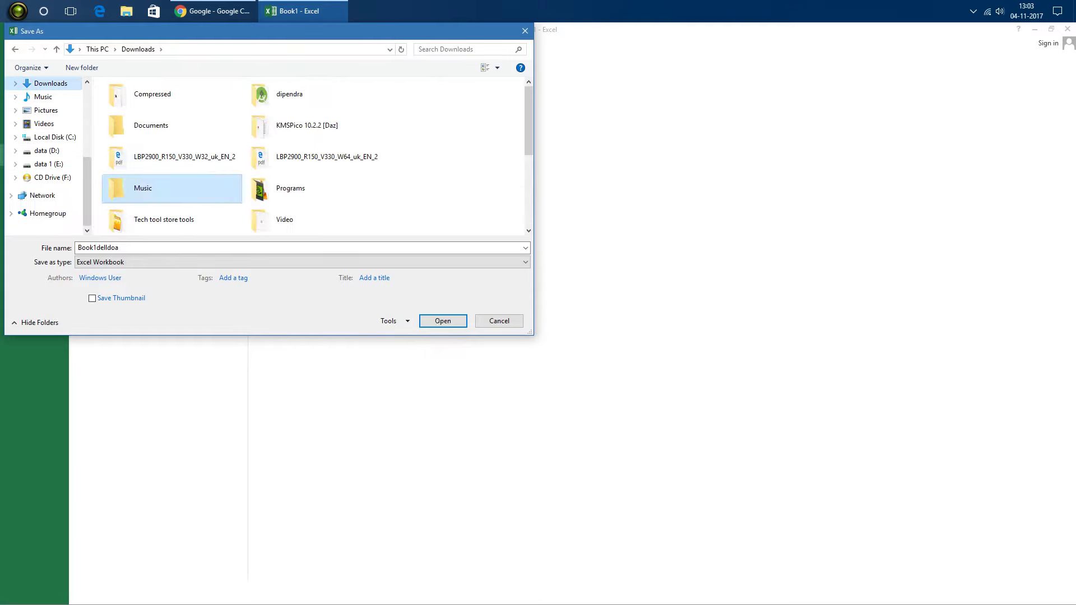
pyautogui.scroll(-5, 168, 188)
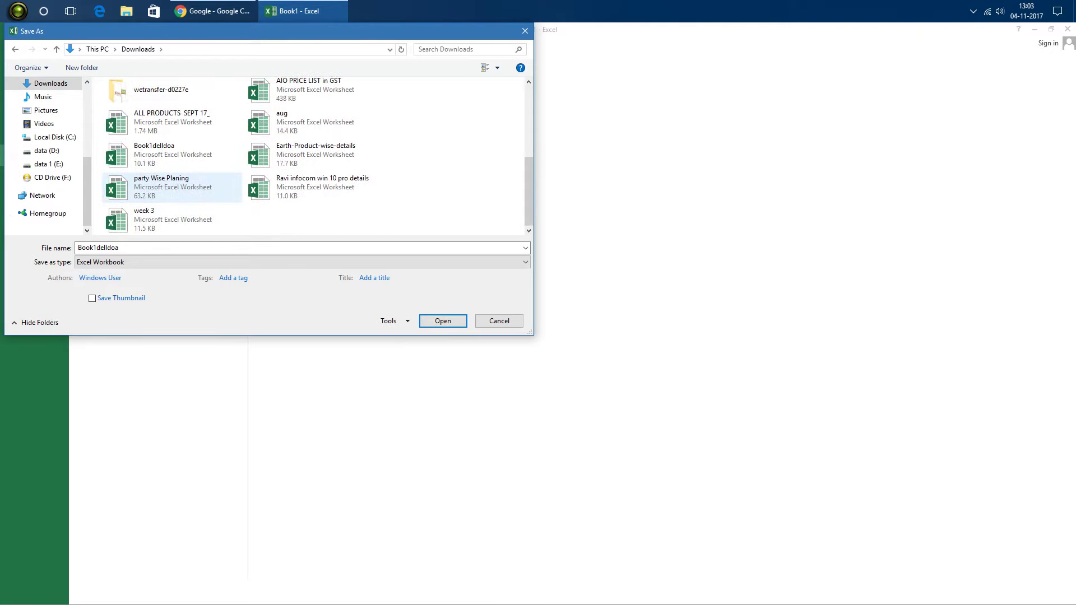
pyautogui.doubleClick(314, 153)
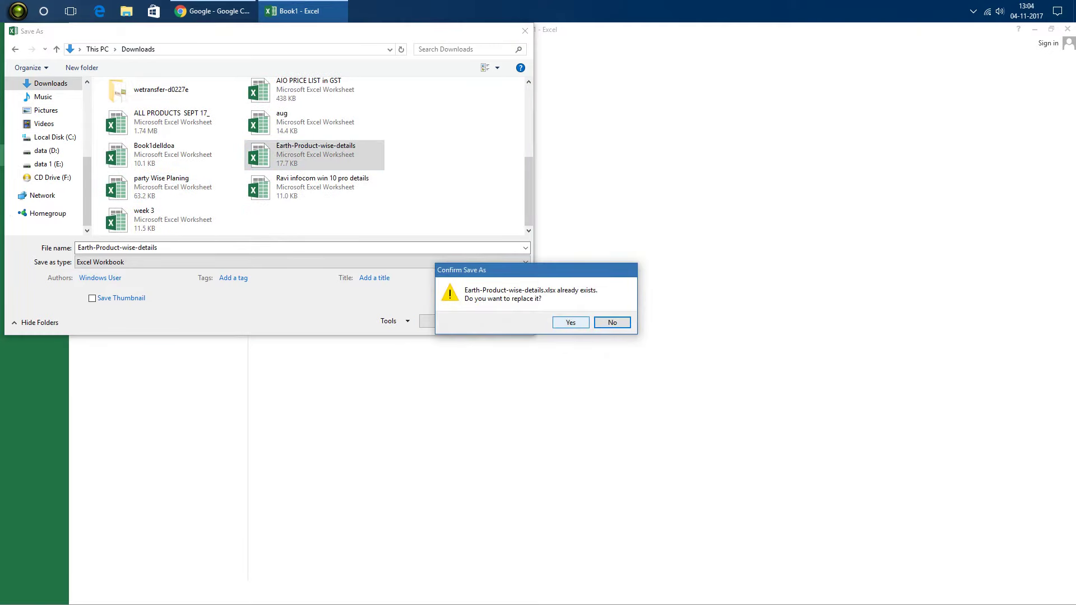
pyautogui.press('Return')
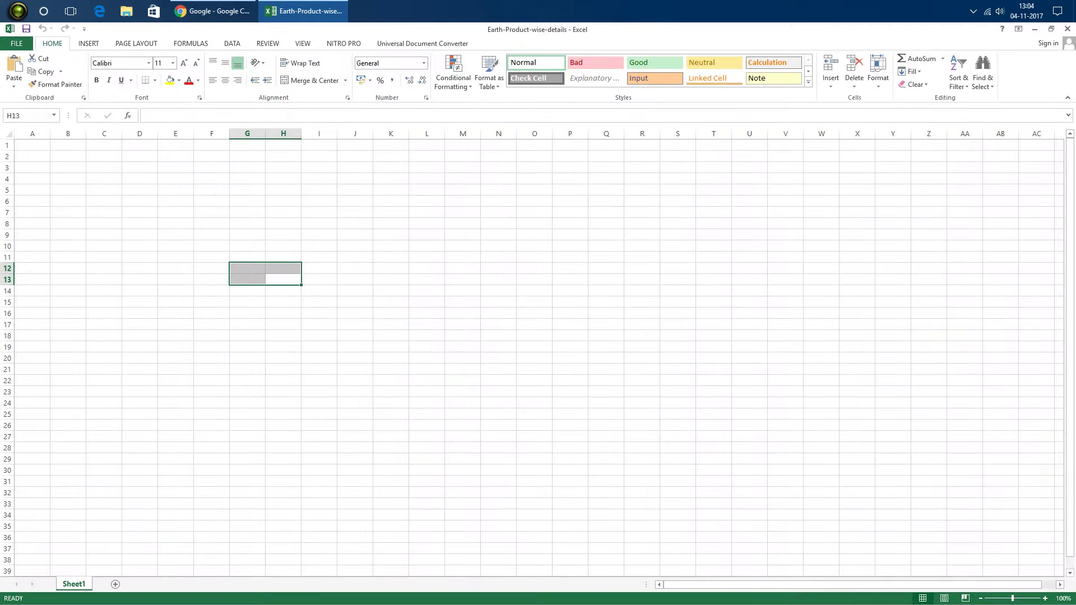
# Step: Select cell G2 and glance at the recent workbooks list before returning to the sheet
pyautogui.click(247, 156)
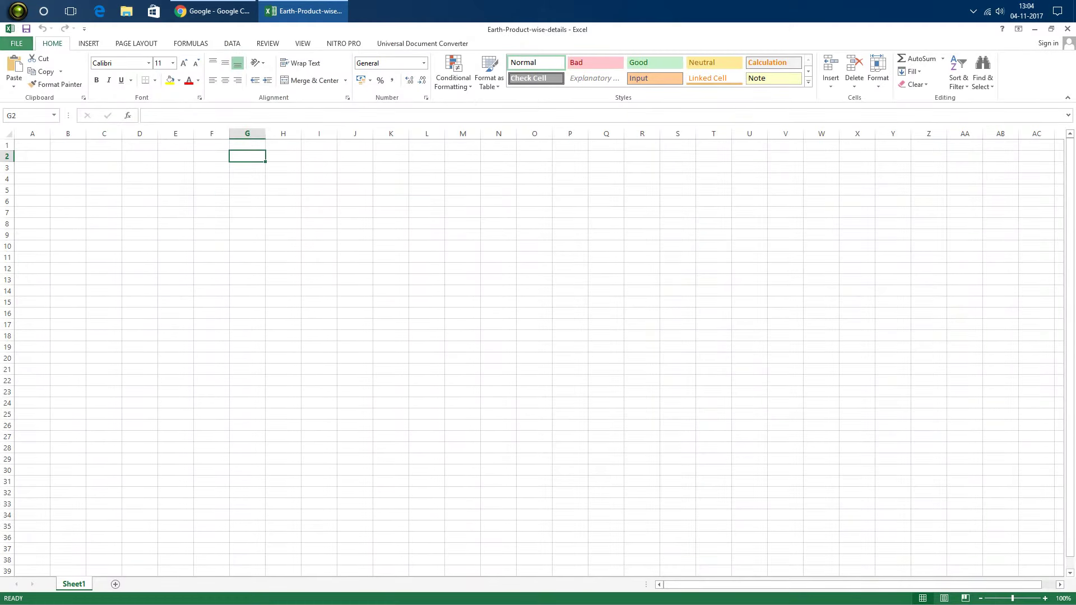
pyautogui.click(17, 43)
pyautogui.click(23, 113)
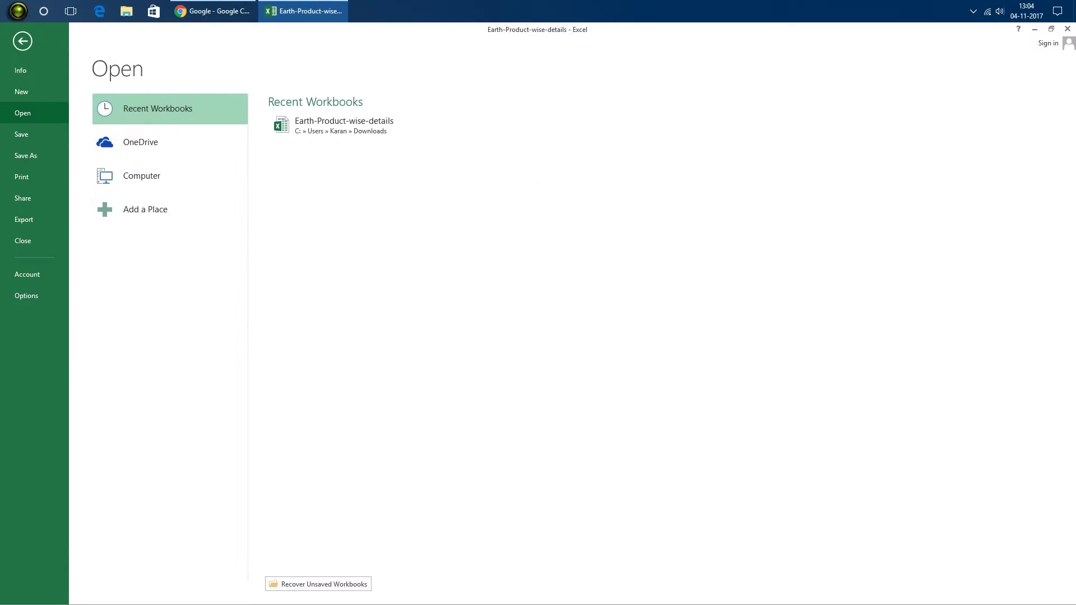
pyautogui.click(320, 126)
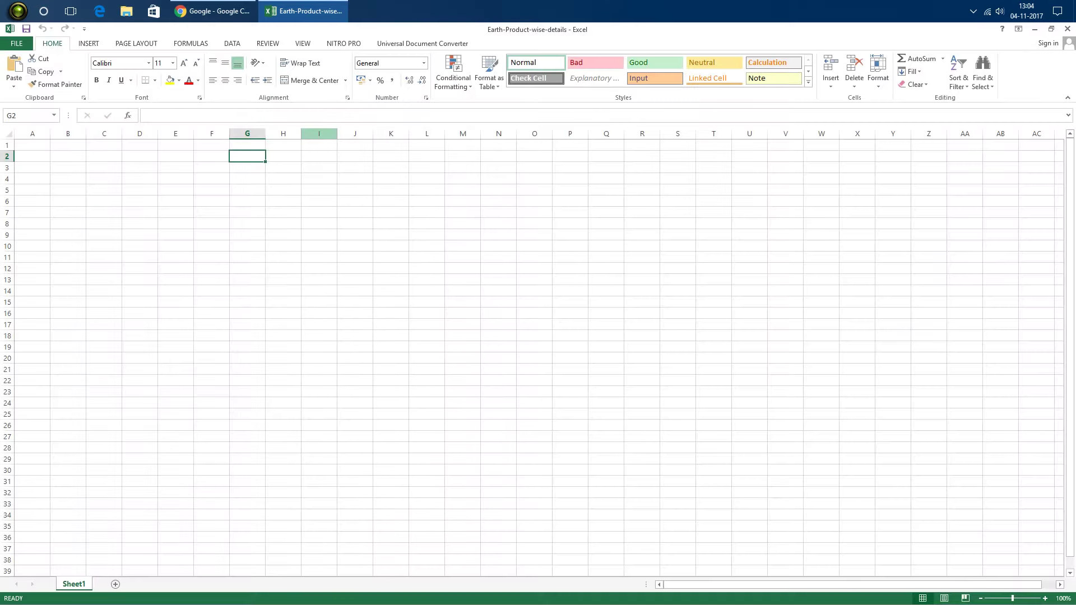
# Step: Bring up the Open dialog on the Desktop folder via Computer
pyautogui.click(17, 43)
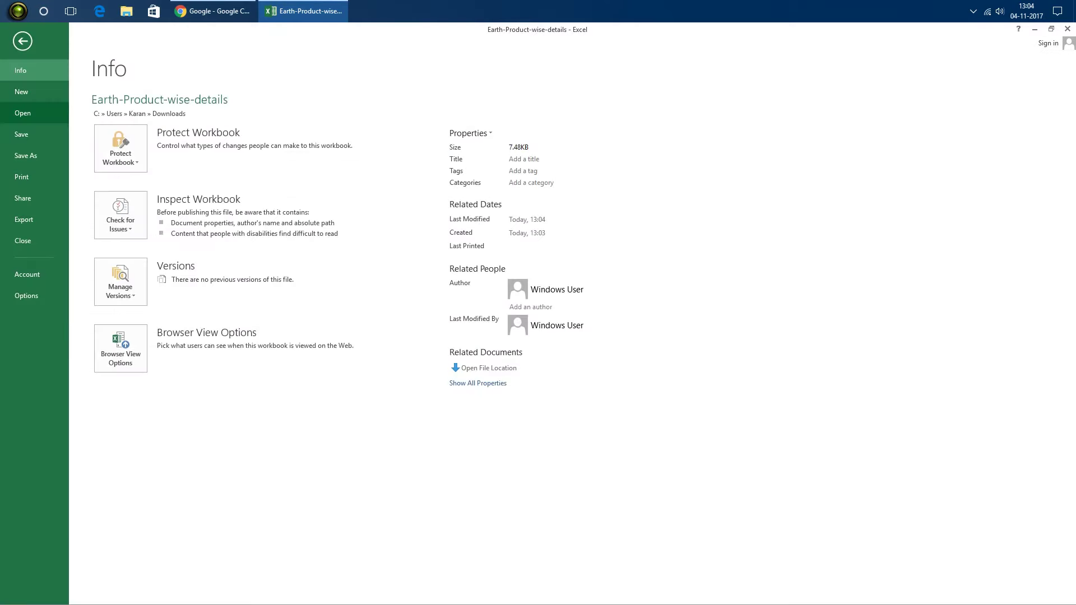
pyautogui.click(23, 113)
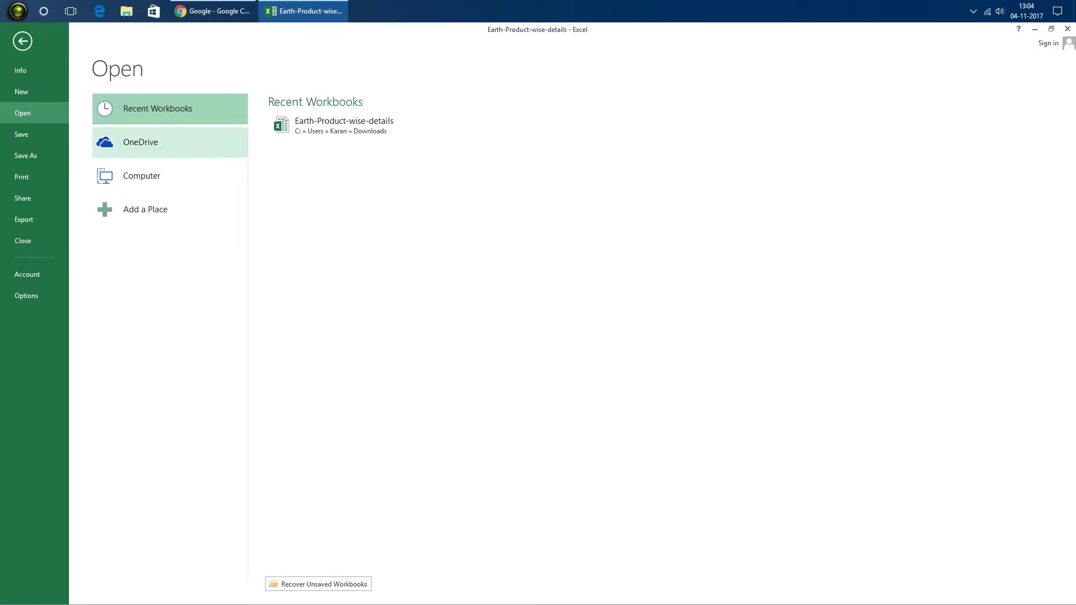
pyautogui.click(142, 176)
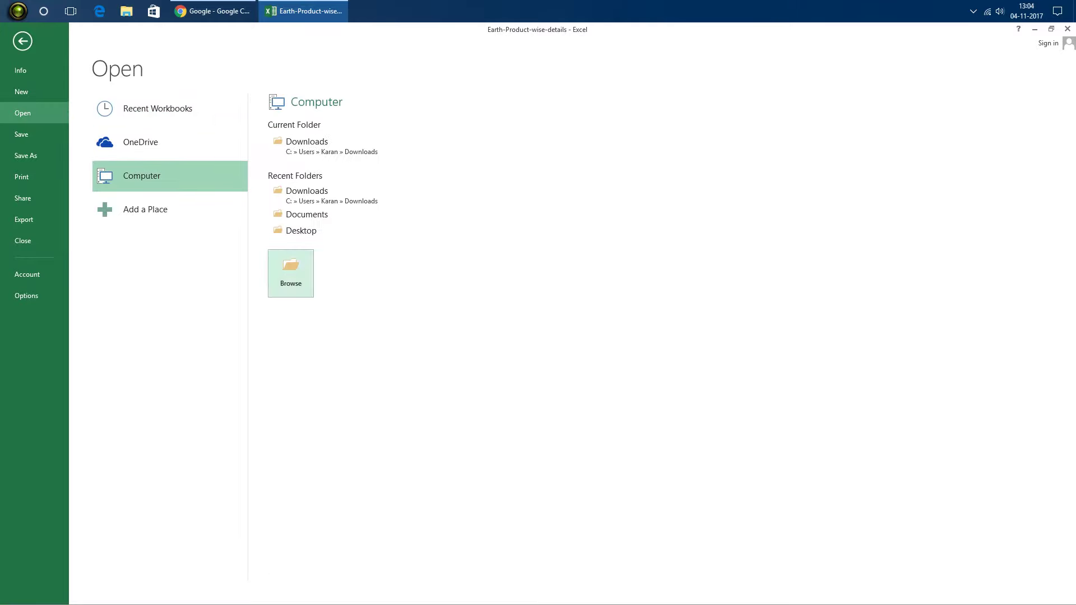
pyautogui.click(301, 231)
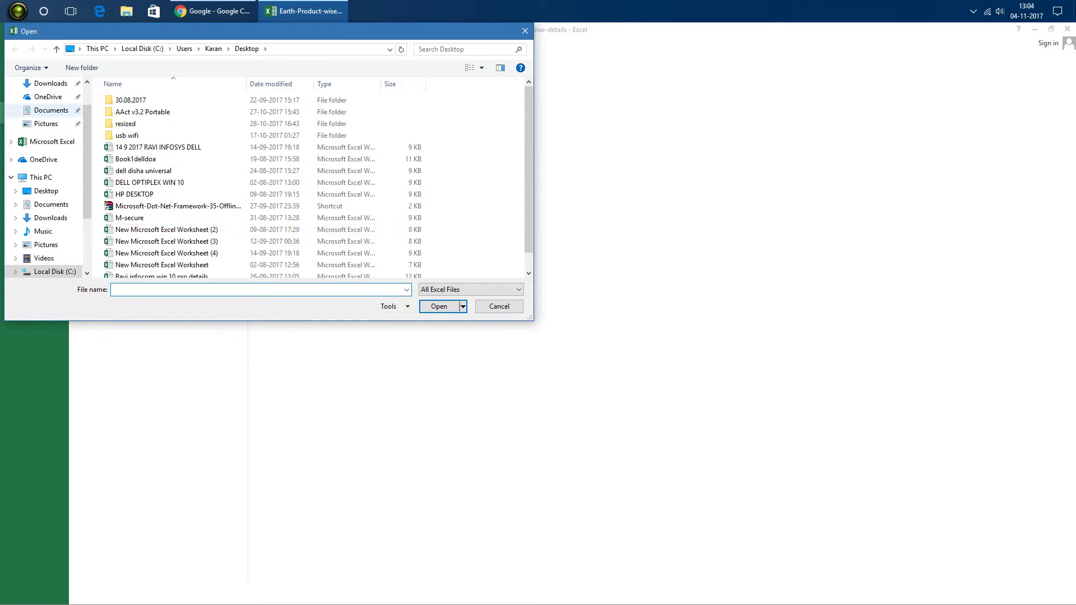
# Step: In the Open dialog, enter the Desktop's 30.08.2017 folder and open Approved IIFL
pyautogui.scroll(1, 50, 109)
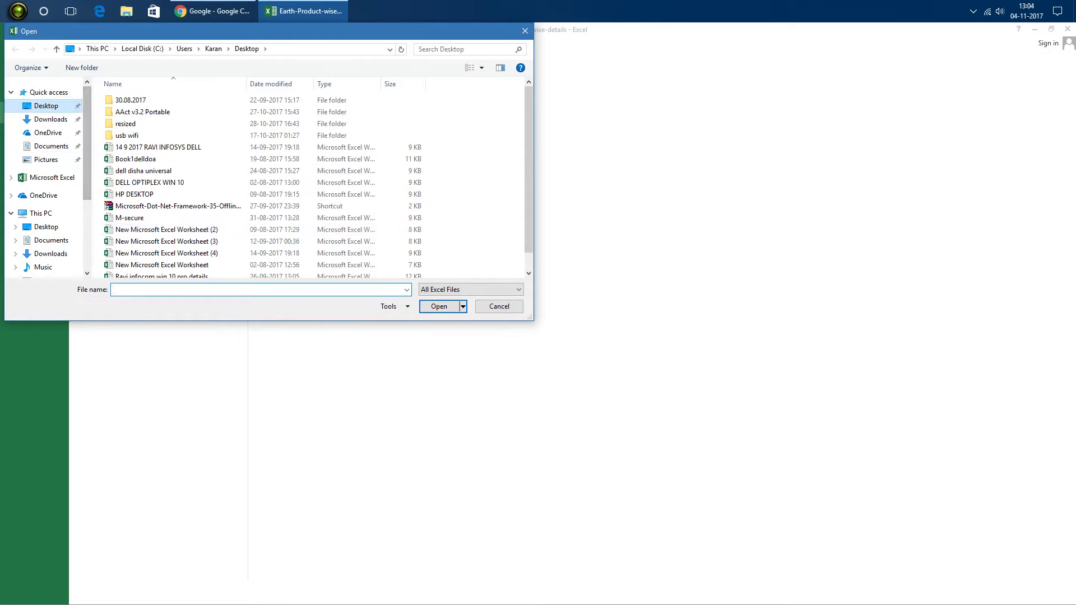
pyautogui.click(46, 105)
pyautogui.click(162, 154)
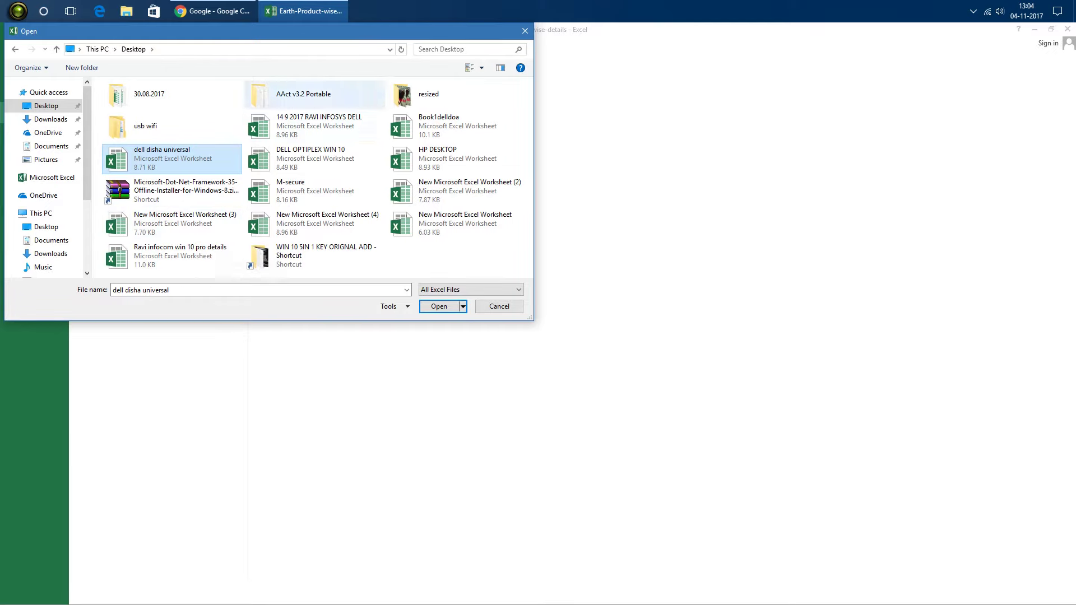
pyautogui.doubleClick(140, 95)
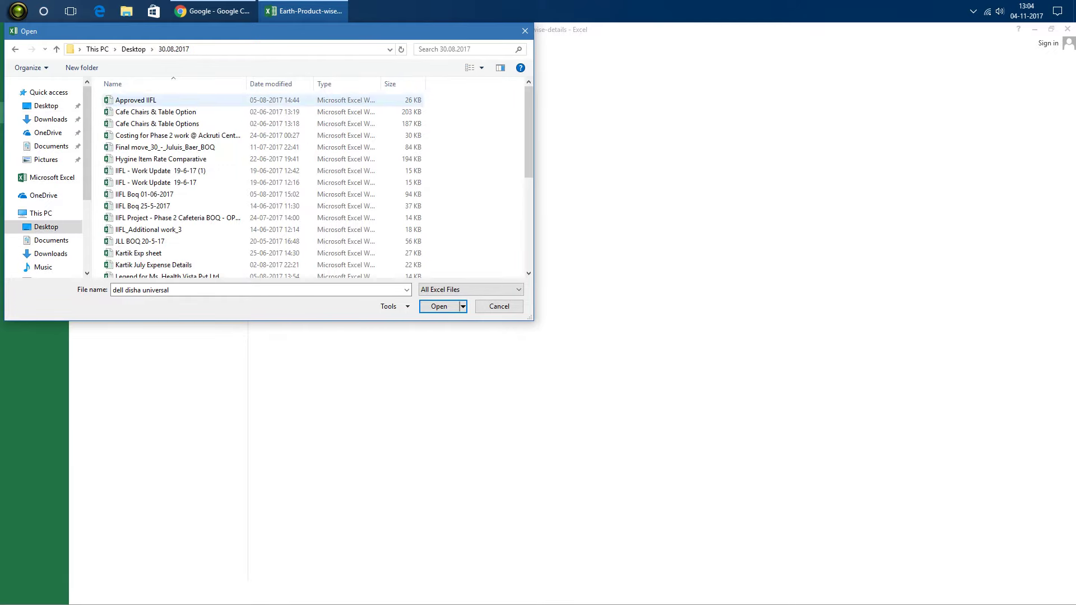
pyautogui.scroll(-4, 168, 219)
pyautogui.scroll(-1, 168, 218)
pyautogui.scroll(-1, 168, 224)
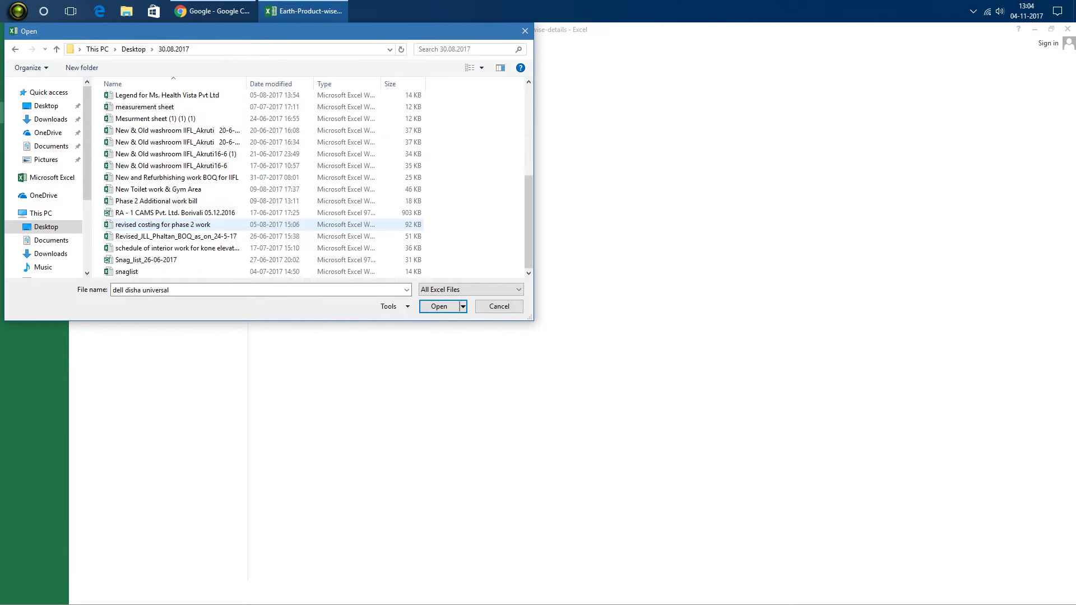
pyautogui.scroll(6, 168, 261)
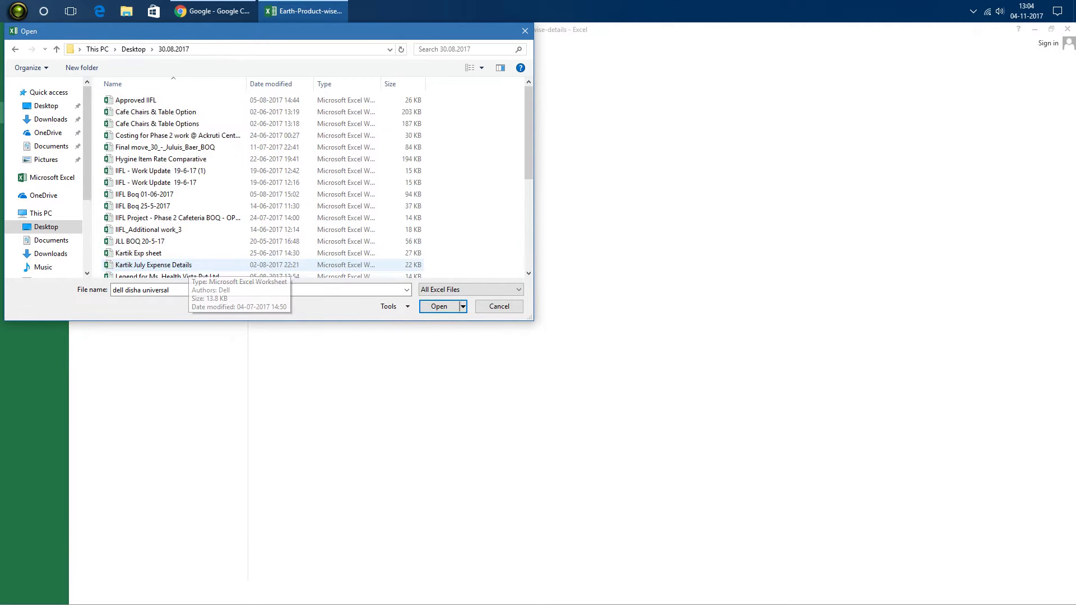
pyautogui.doubleClick(140, 99)
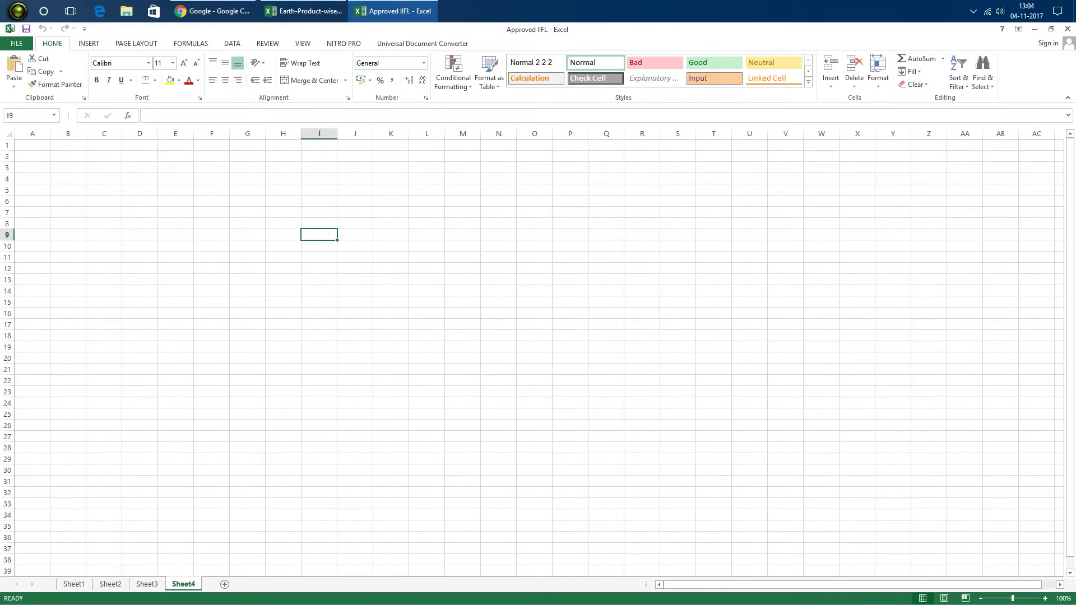
# Step: Review the IIFL estimate on Sheet1 and executed quantities on Sheet2, then show the workbook's Info page
pyautogui.moveTo(1070, 379); pyautogui.dragTo(1070, 389)
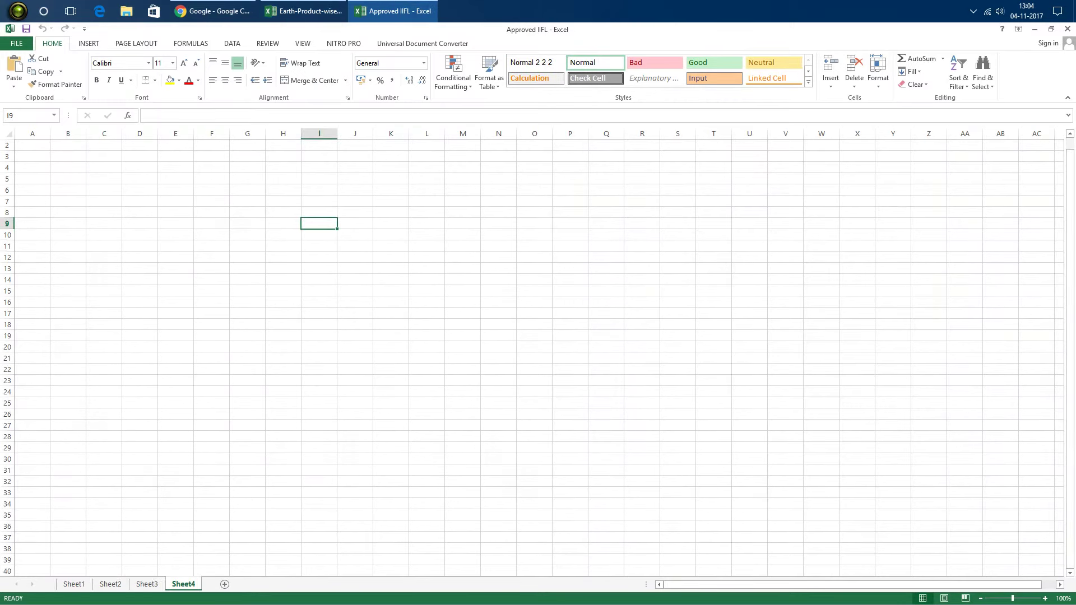
pyautogui.hotkey('ctrl', 'pageup')
pyautogui.hotkey('ctrl', 'pageup')
pyautogui.hotkey('ctrl', 'pageup')
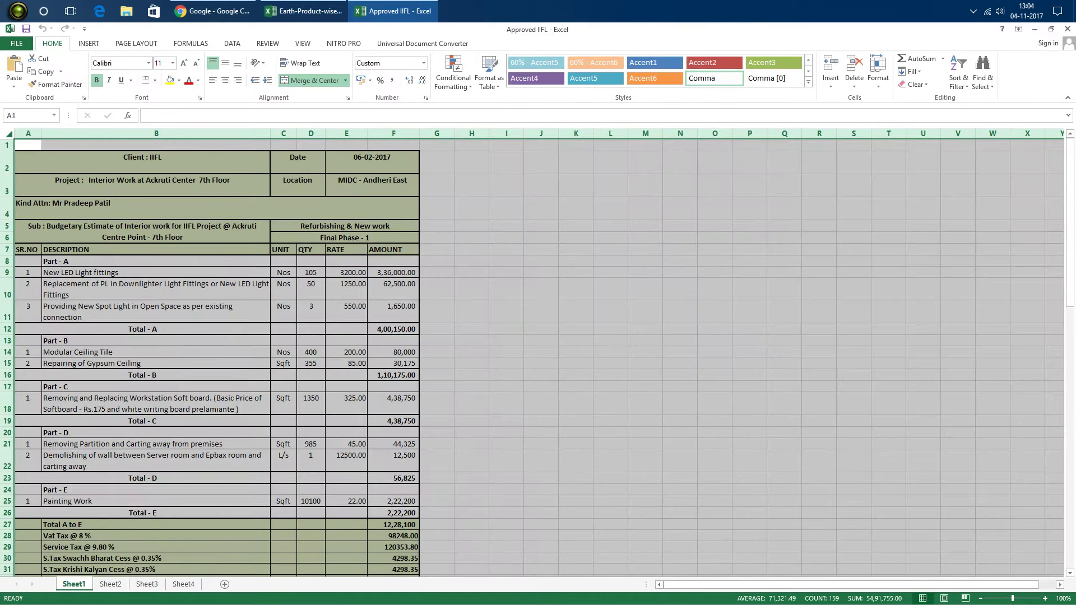
pyautogui.click(471, 238)
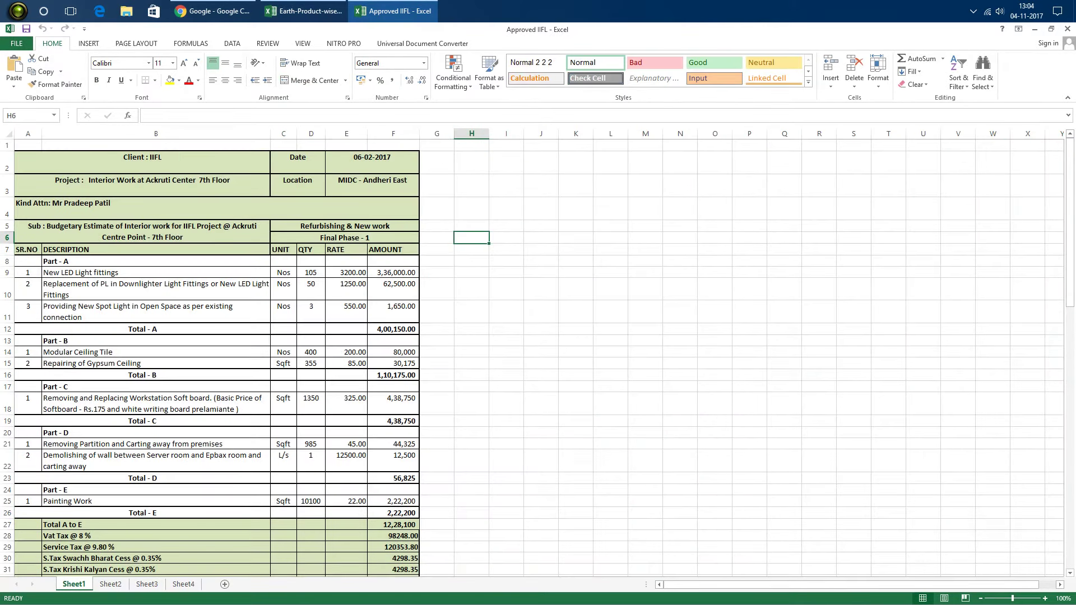
pyautogui.hotkey('ctrl', 'pagedown')
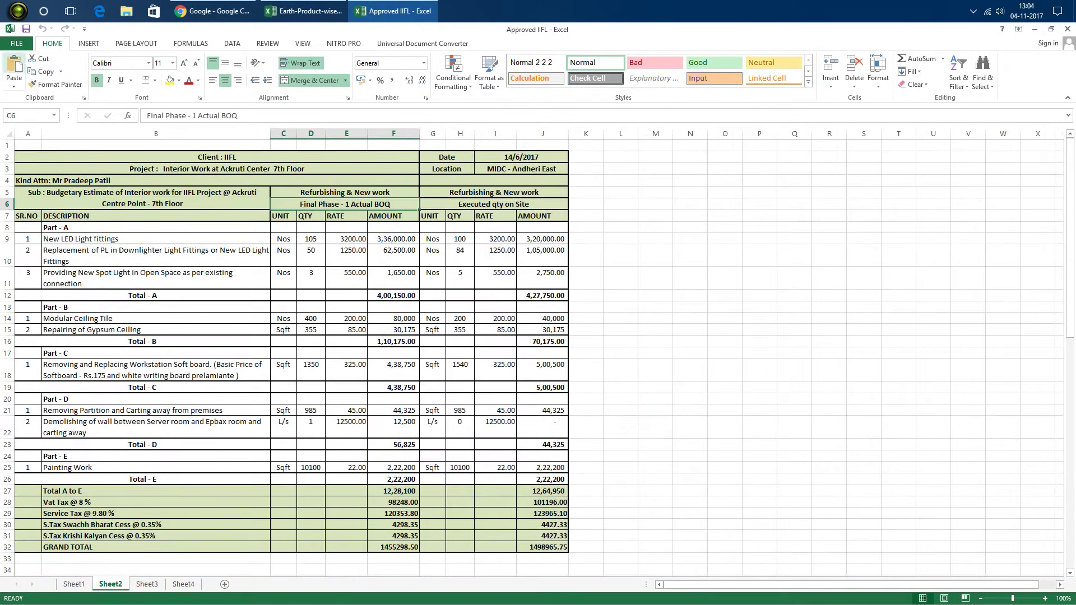
pyautogui.click(16, 44)
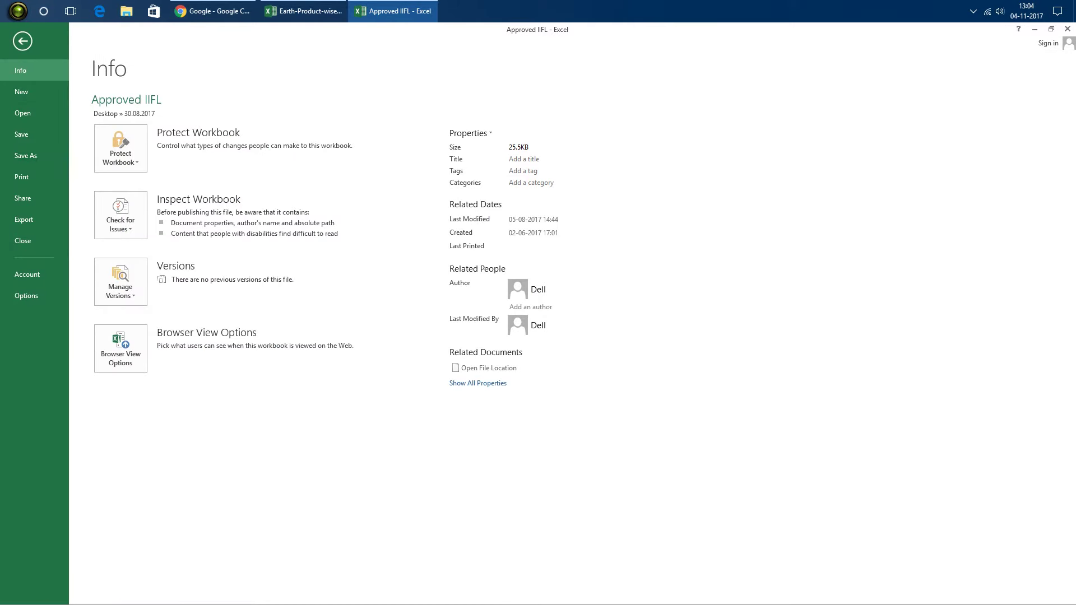
# Step: Browse the Save As, Account, Open and New pages, opening and cancelling the Save As dialog
pyautogui.click(25, 155)
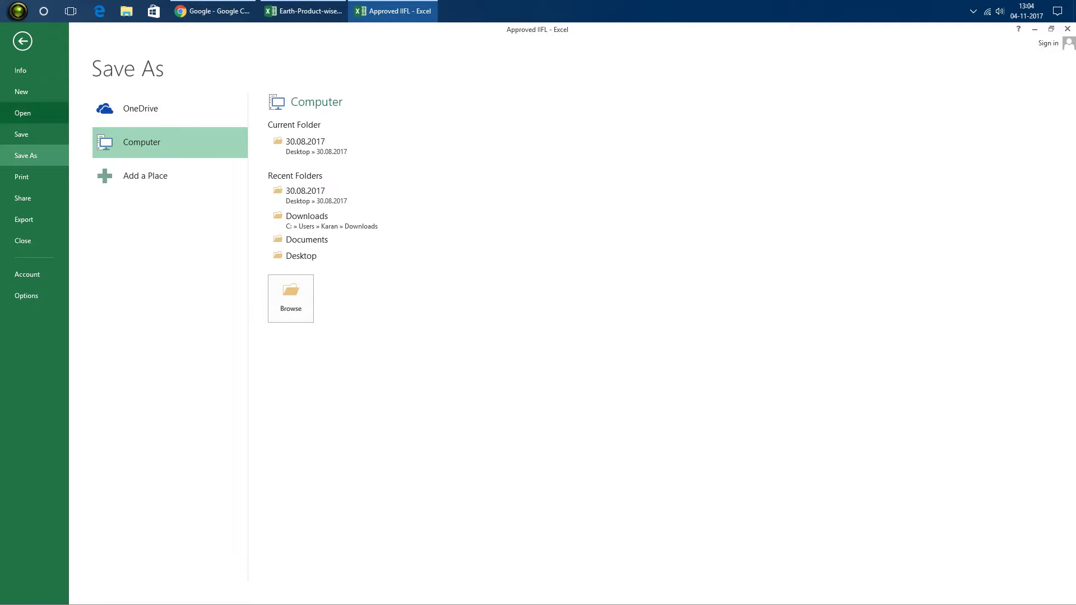
pyautogui.click(27, 274)
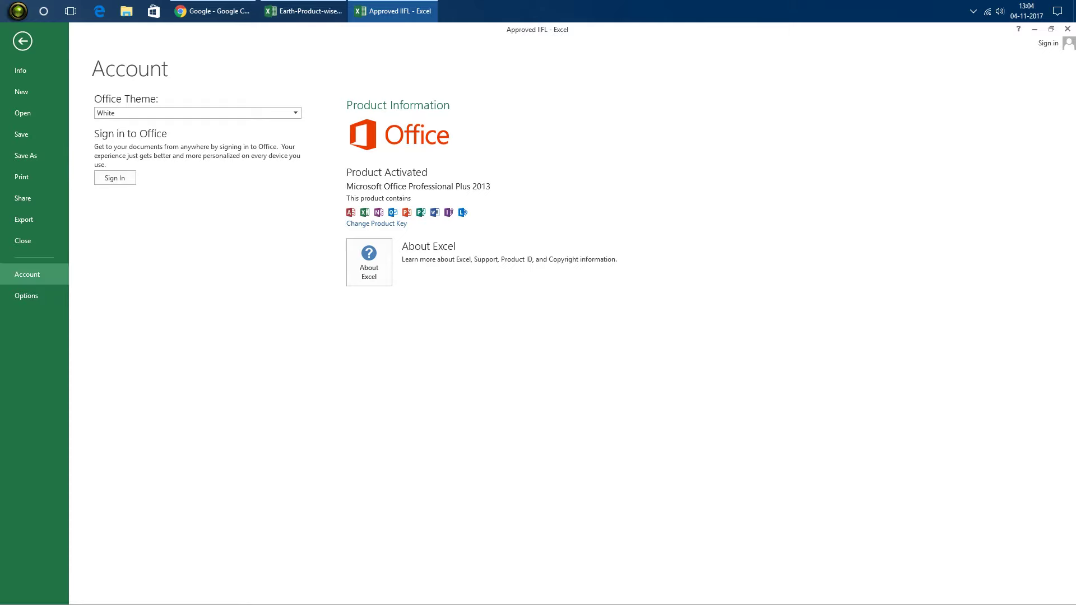
pyautogui.click(23, 112)
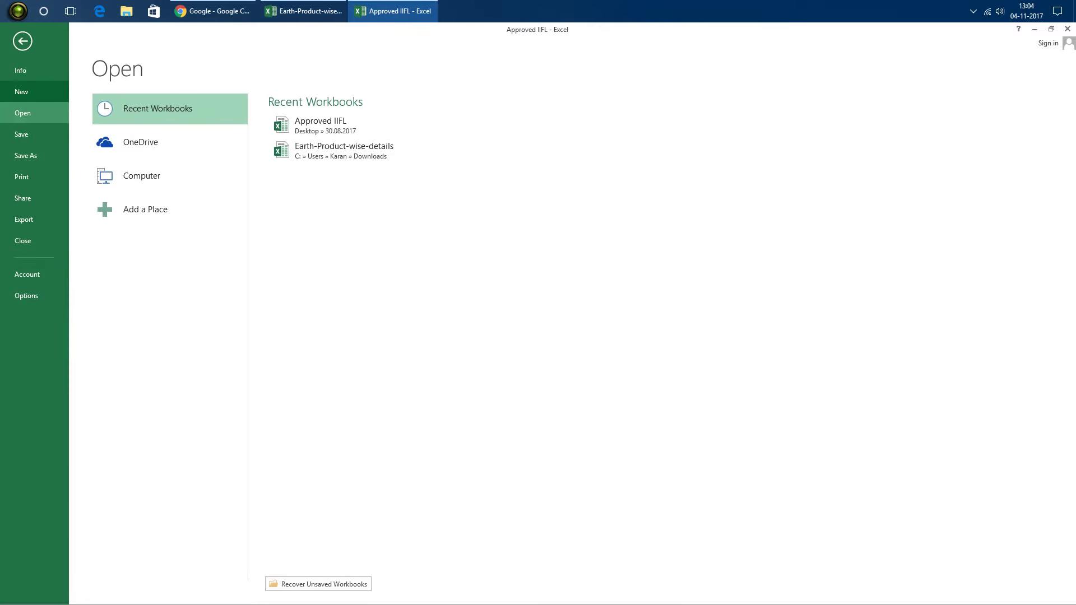
pyautogui.click(22, 92)
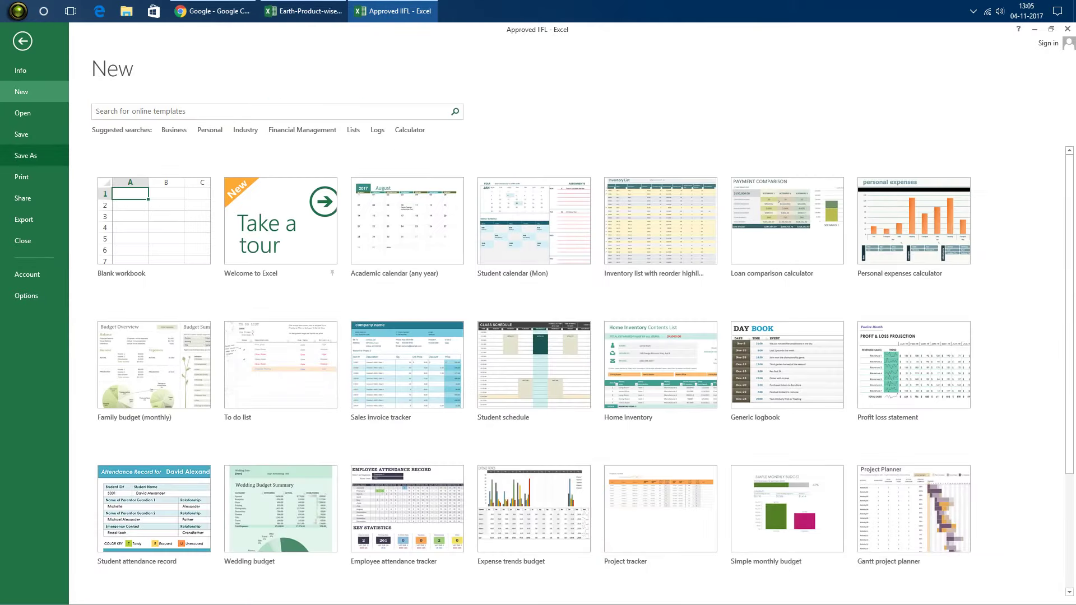
pyautogui.click(26, 155)
pyautogui.click(290, 298)
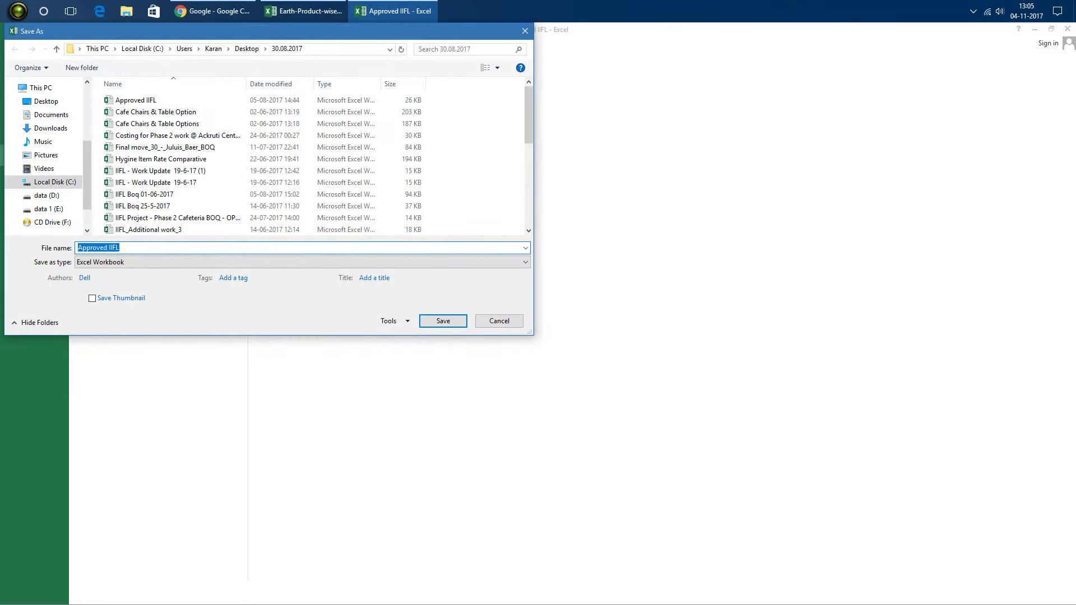
pyautogui.click(498, 320)
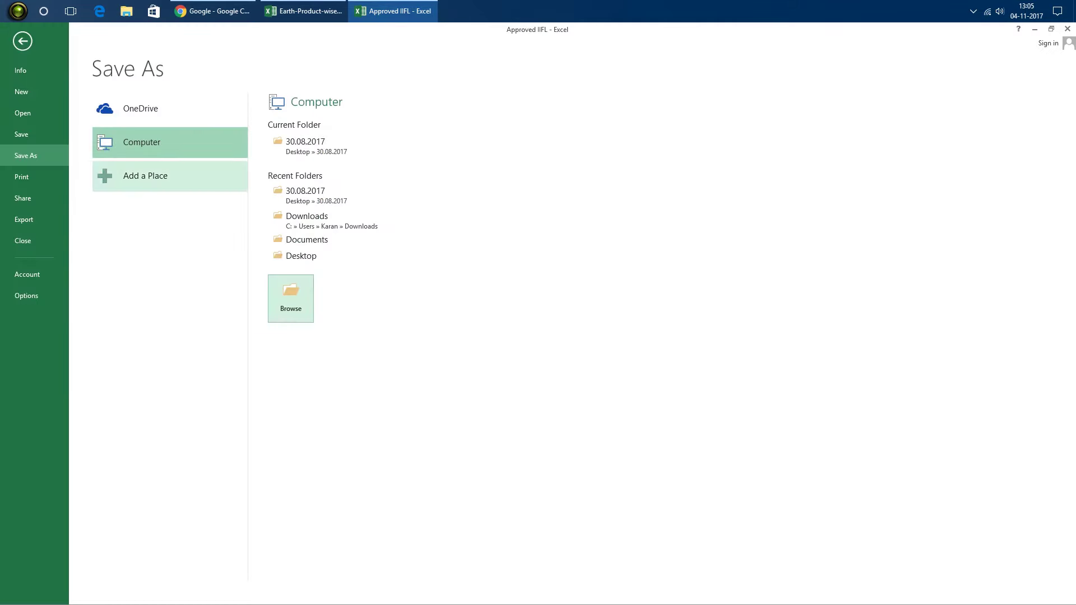
# Step: View the Print, Share and Export pages, then close Approved IIFL choosing Don't Save
pyautogui.click(21, 176)
pyautogui.click(23, 198)
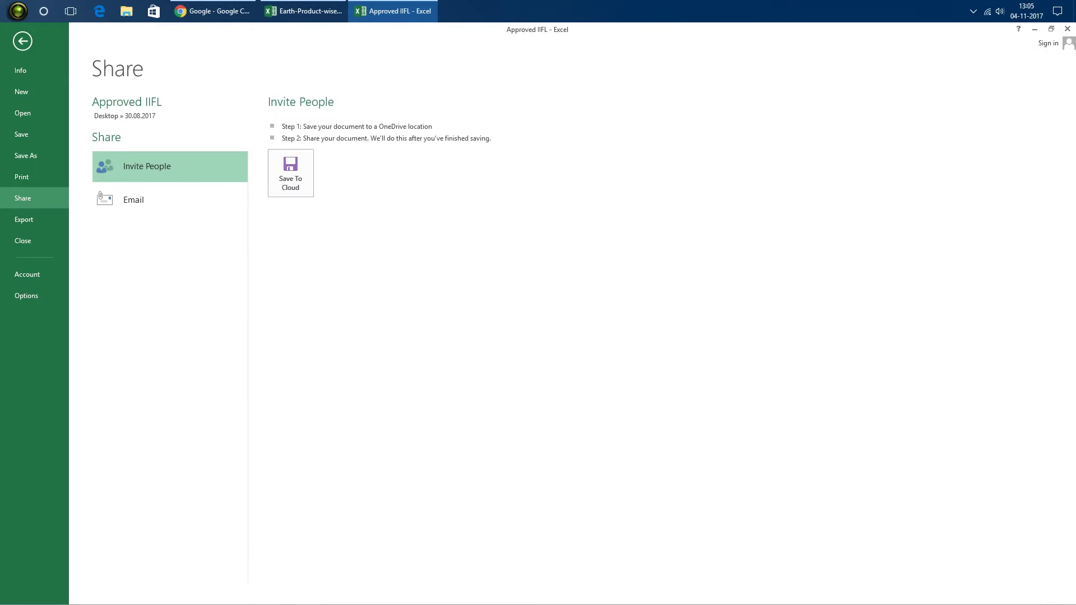
pyautogui.click(24, 219)
pyautogui.click(22, 241)
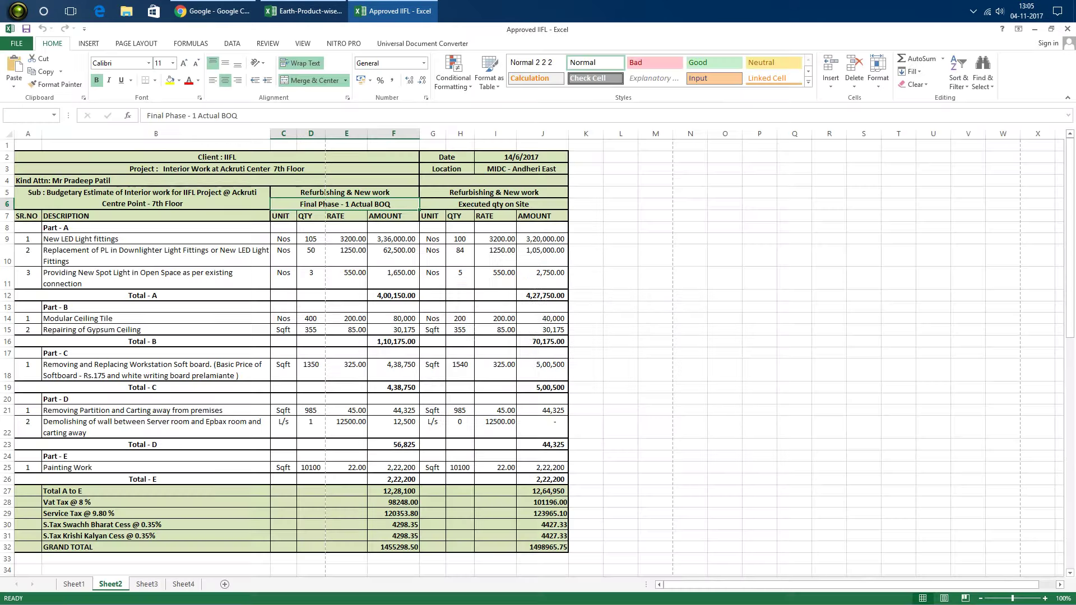
pyautogui.click(536, 331)
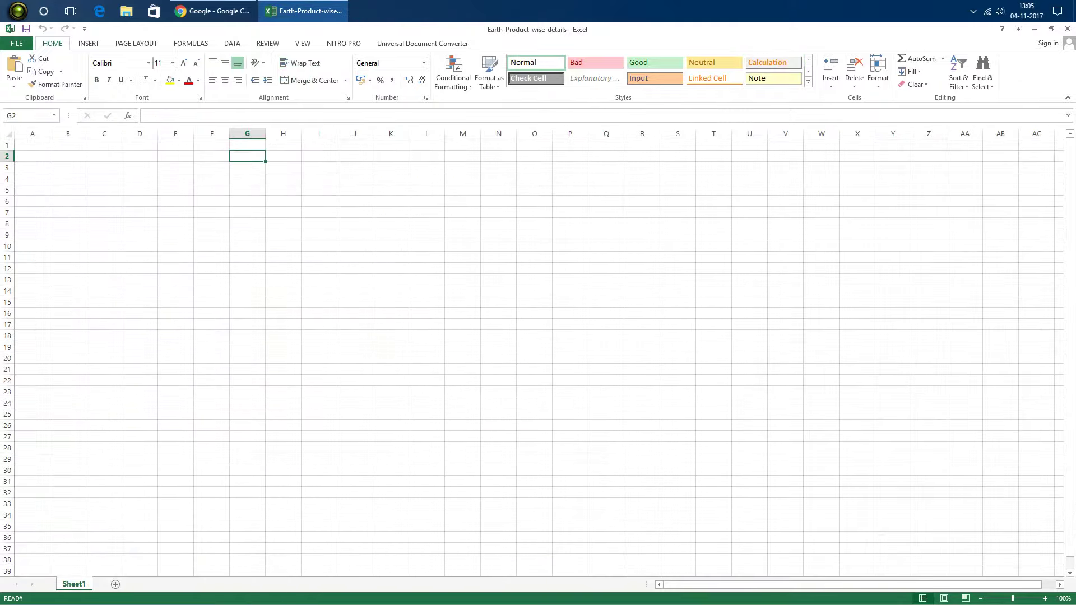
# Step: Close the Earth-Product-wise-details workbook from the FILE backstage
pyautogui.click(17, 43)
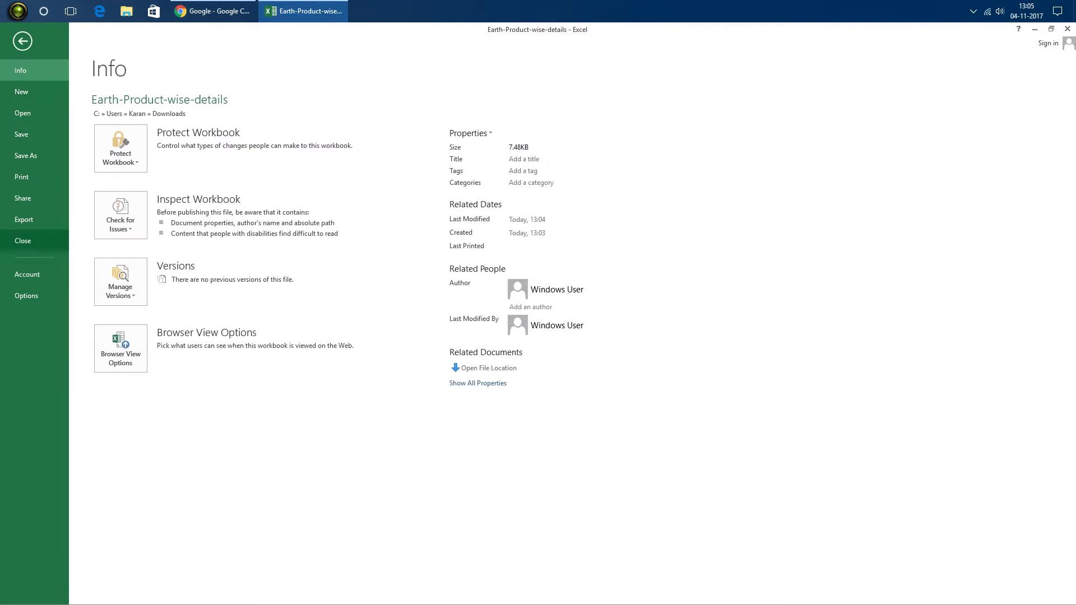
pyautogui.click(27, 274)
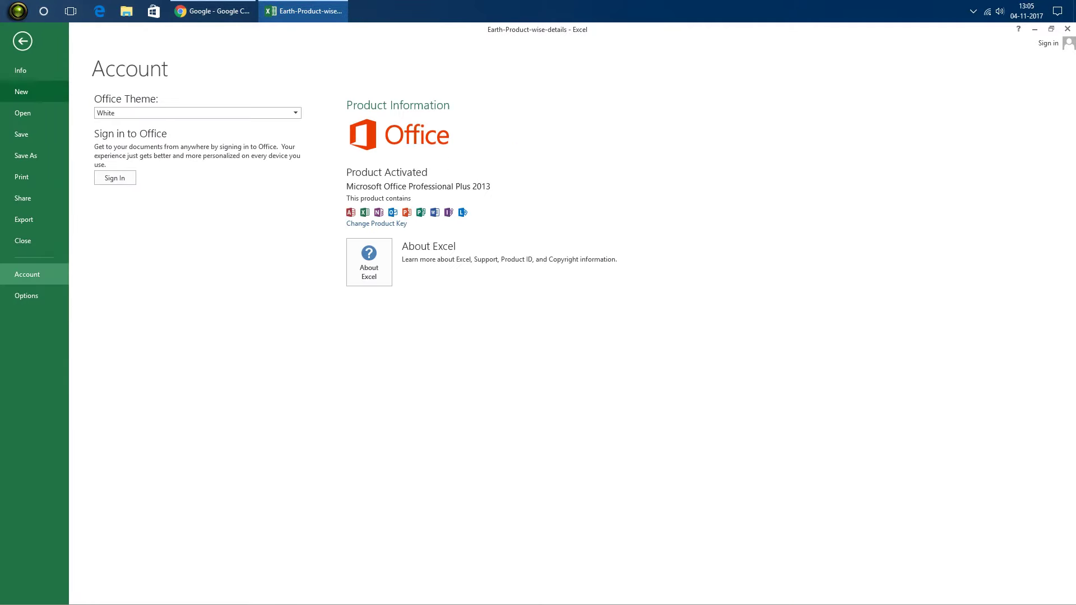
pyautogui.click(22, 240)
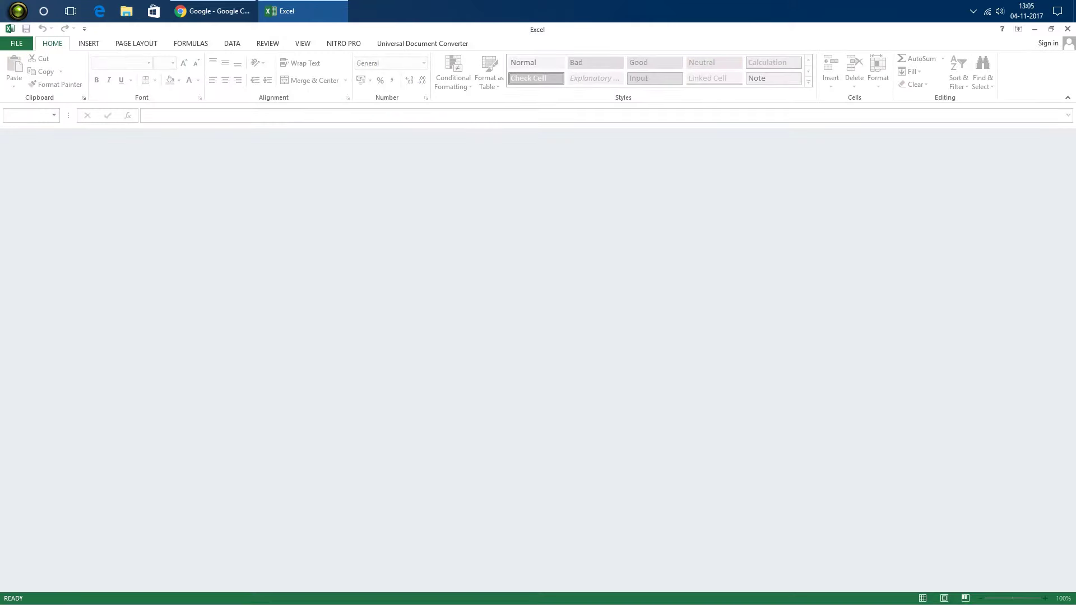
# Step: Create a new blank workbook, Book2, after previewing the Family budget template
pyautogui.hotkey('ctrl', 'o')
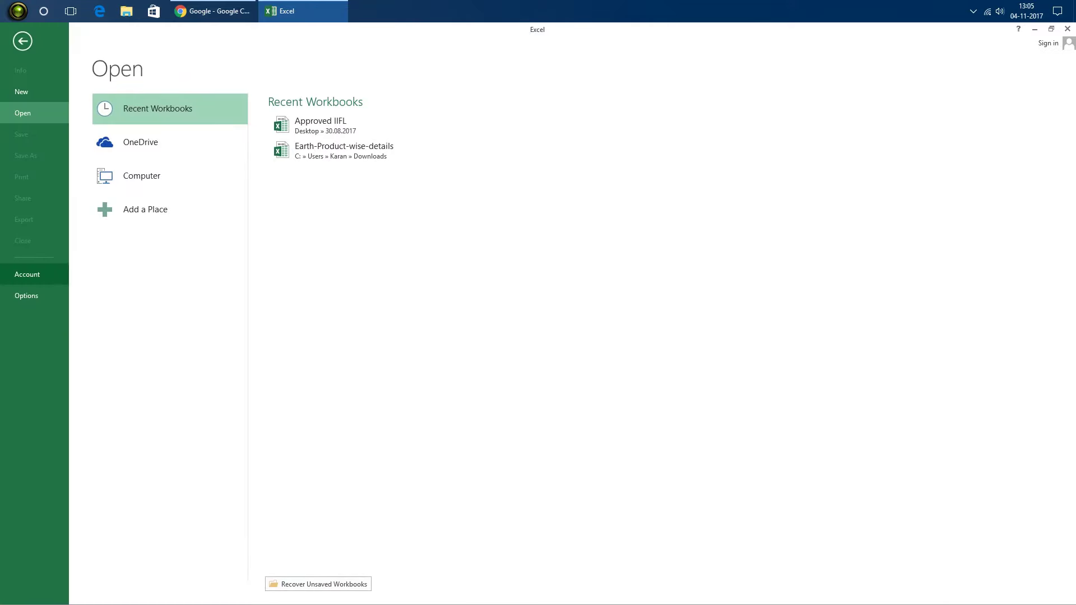
pyautogui.click(21, 91)
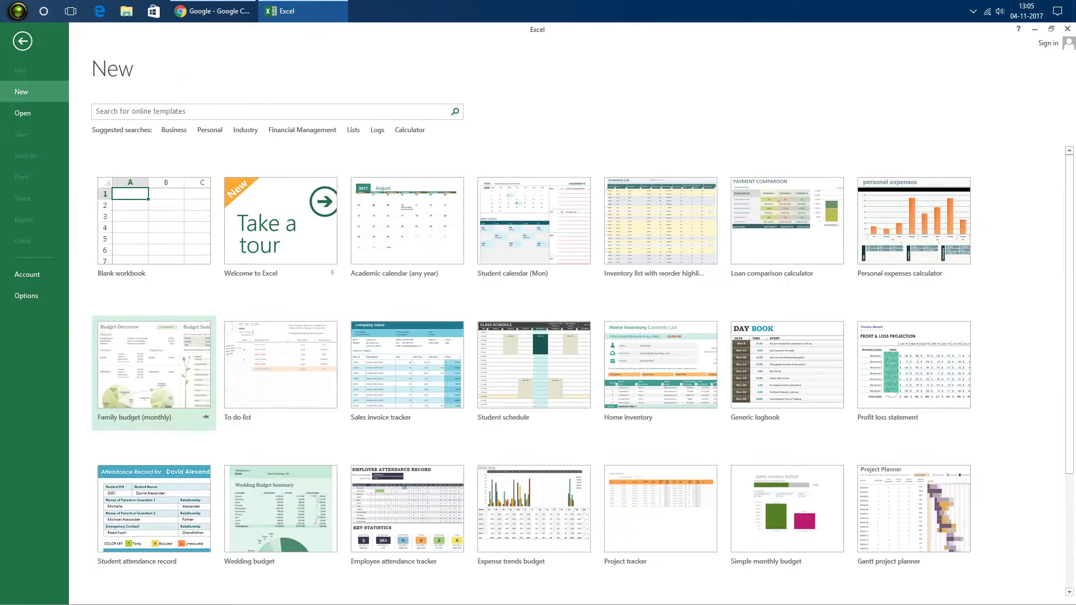
pyautogui.click(154, 365)
pyautogui.click(154, 221)
pyautogui.click(154, 222)
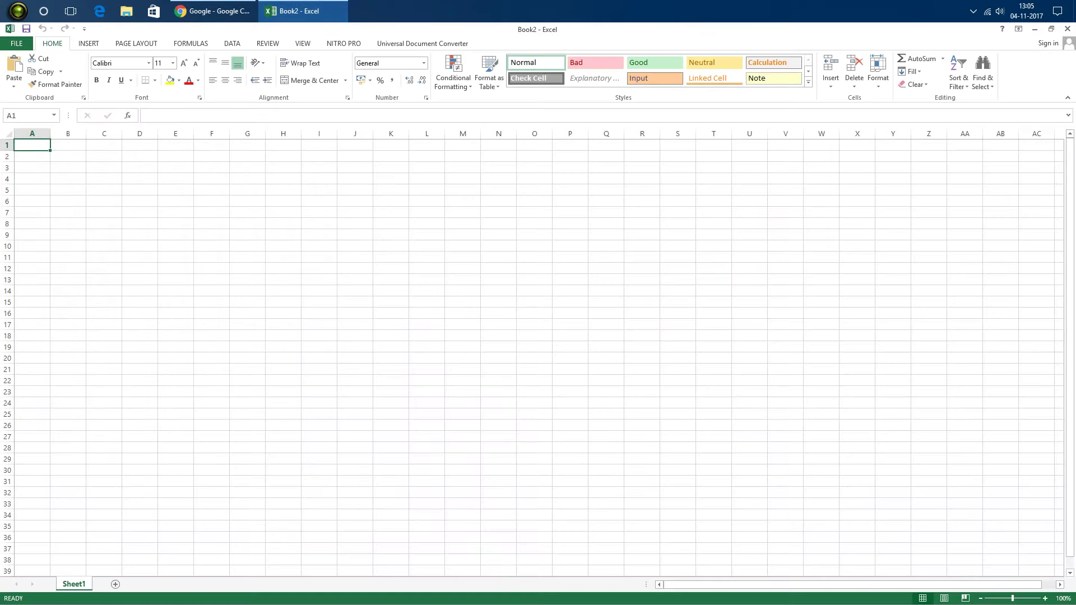
# Step: Check for unsaved workbooks to recover, then open Approved IIFL from Desktop's 30.08.2017 folder
pyautogui.click(17, 43)
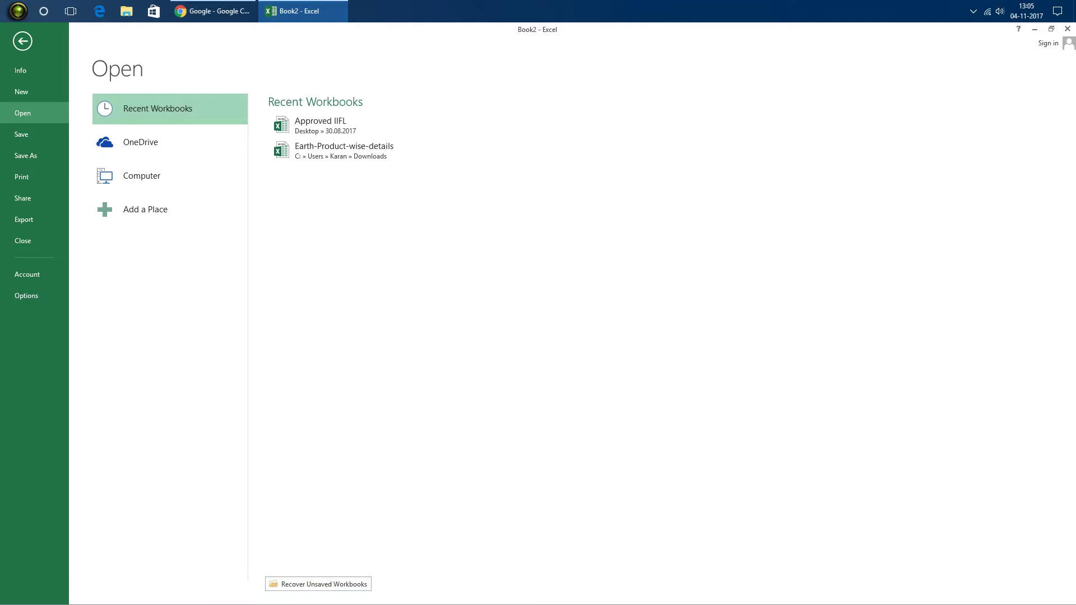
pyautogui.click(318, 584)
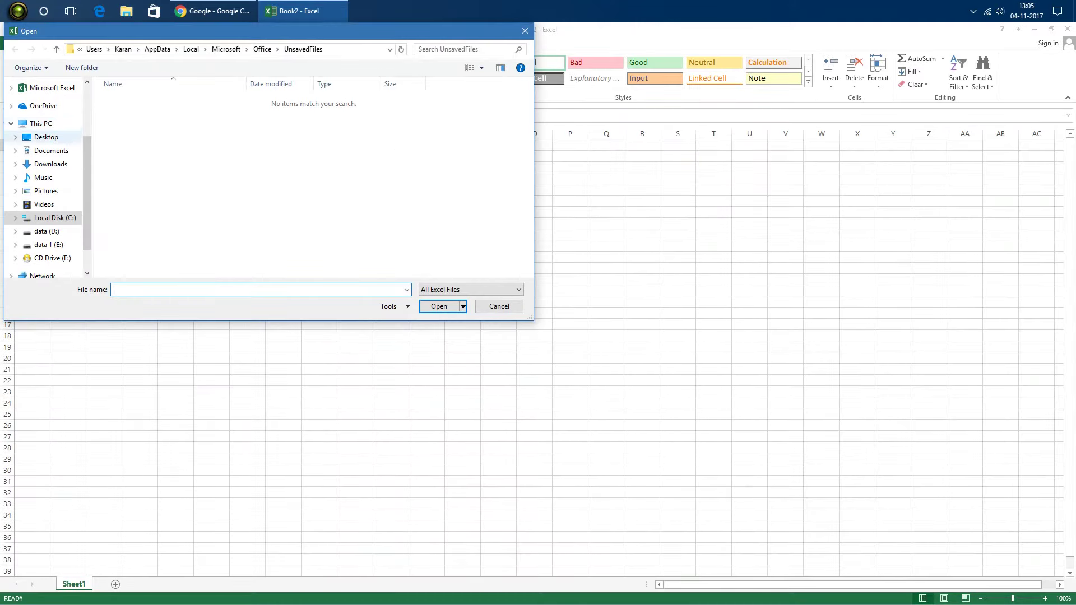
pyautogui.click(46, 137)
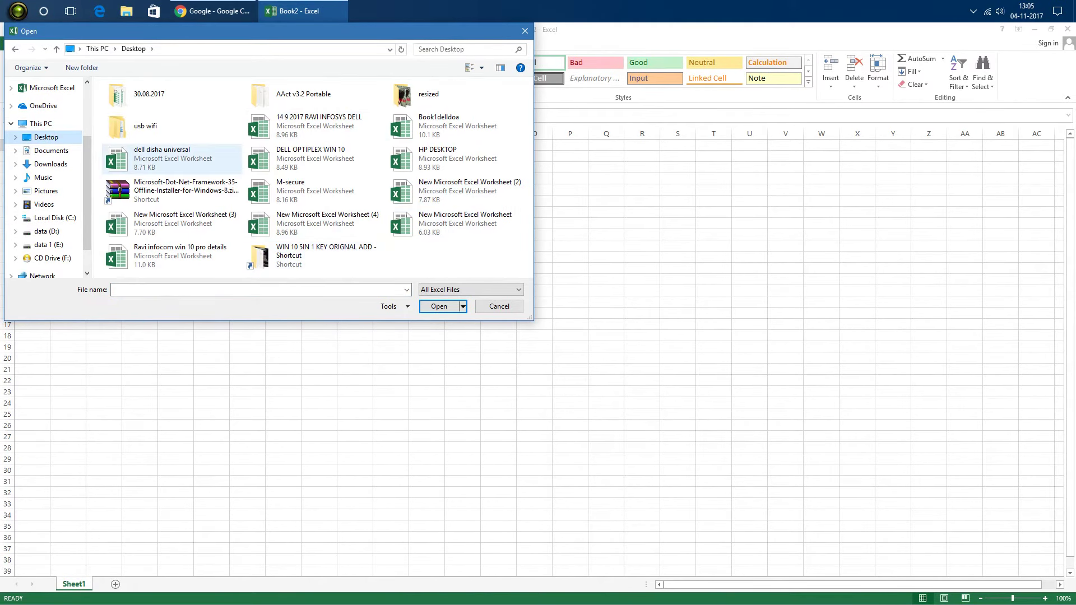
pyautogui.doubleClick(135, 95)
pyautogui.doubleClick(134, 99)
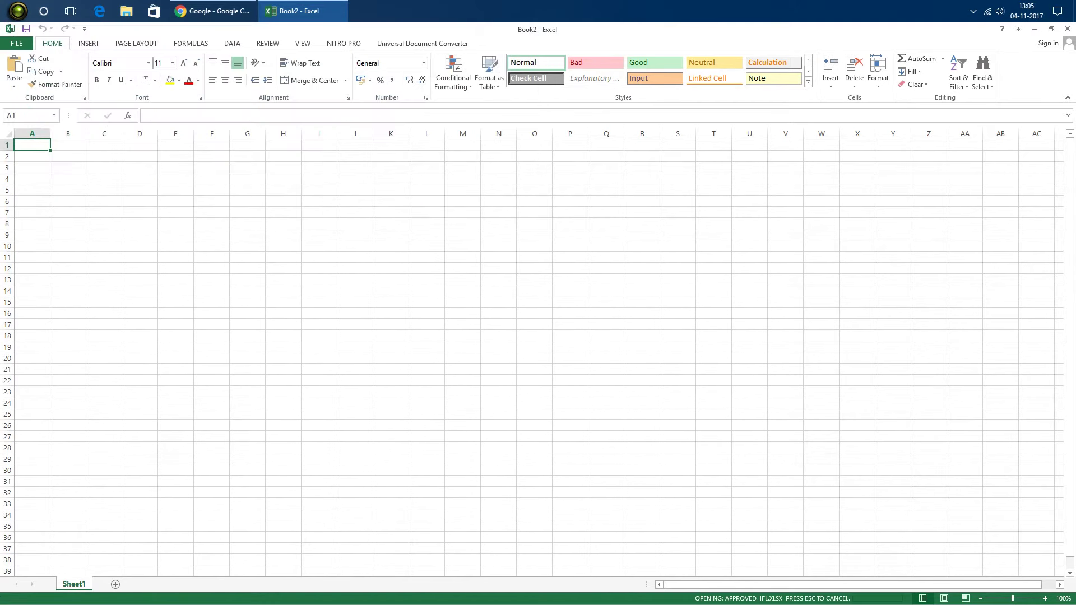
# Step: Move to cell D4 and cycle through the Approved IIFL sheets, ending on Sheet1
pyautogui.press('Up')
pyautogui.press('Up')
pyautogui.press('Up')
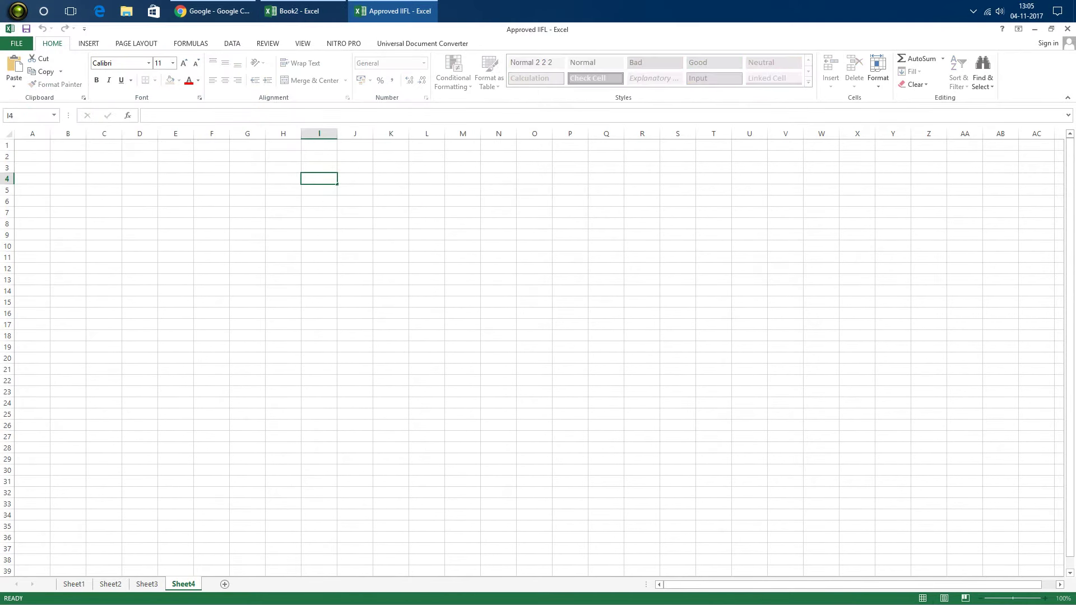
pyautogui.press('Left')
pyautogui.press('Left')
pyautogui.press('Left')
pyautogui.hotkey('ctrl', 'pageup')
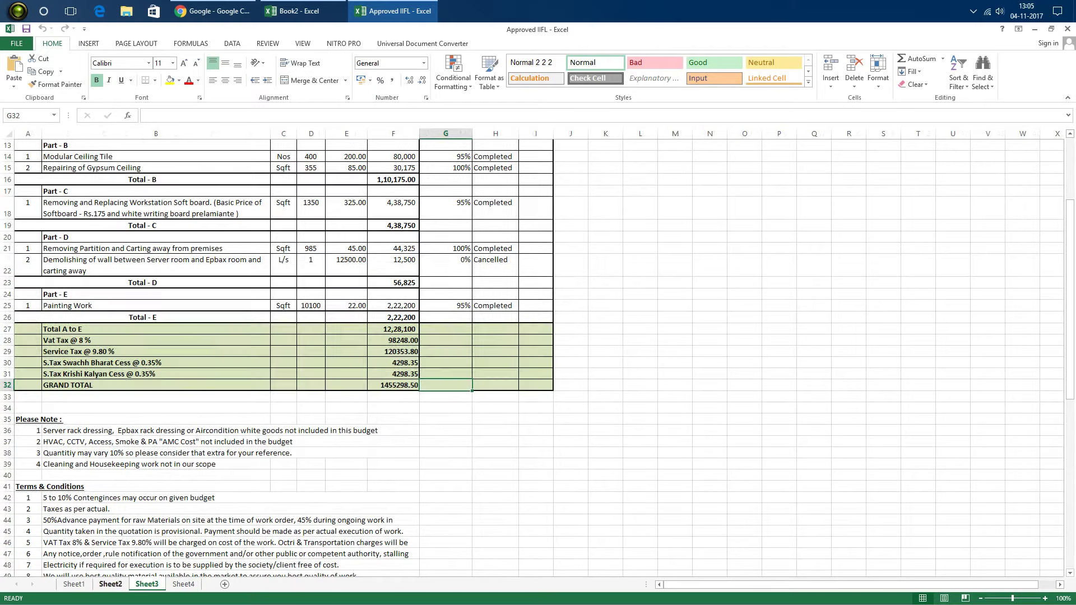
pyautogui.hotkey('ctrl', 'pageup')
pyautogui.hotkey('ctrl', 'pagedown')
pyautogui.hotkey('ctrl', 'pagedown')
pyautogui.hotkey('ctrl', 'pageup')
pyautogui.hotkey('ctrl', 'pageup')
pyautogui.hotkey('ctrl', 'pageup')
# Step: Create a new blank workbook, Book3, and bring up its Open page with Ctrl+O
pyautogui.hotkey('alt', 'f')
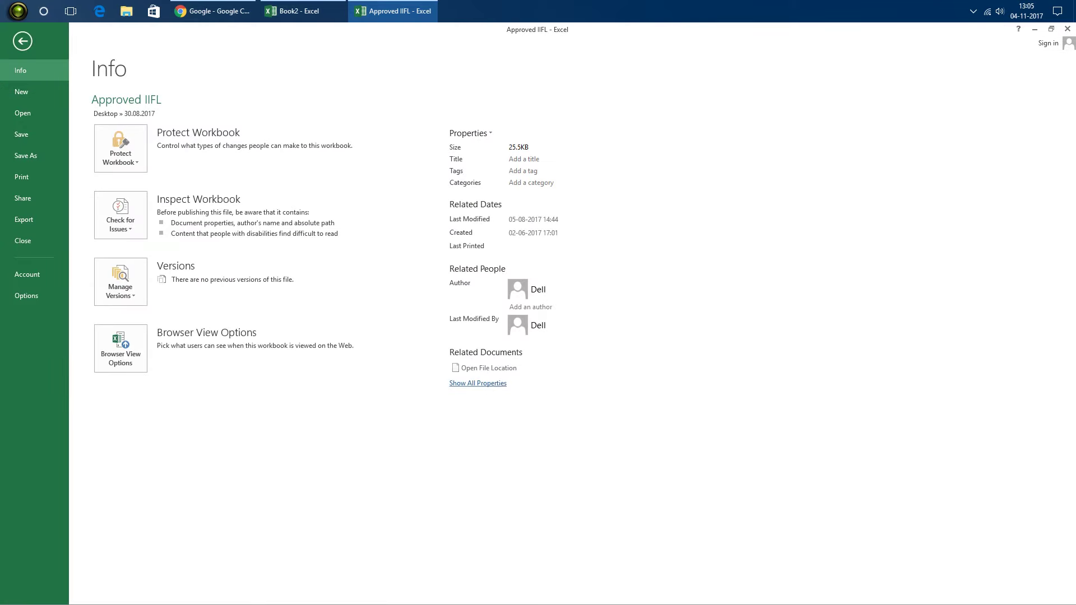
pyautogui.press('Down')
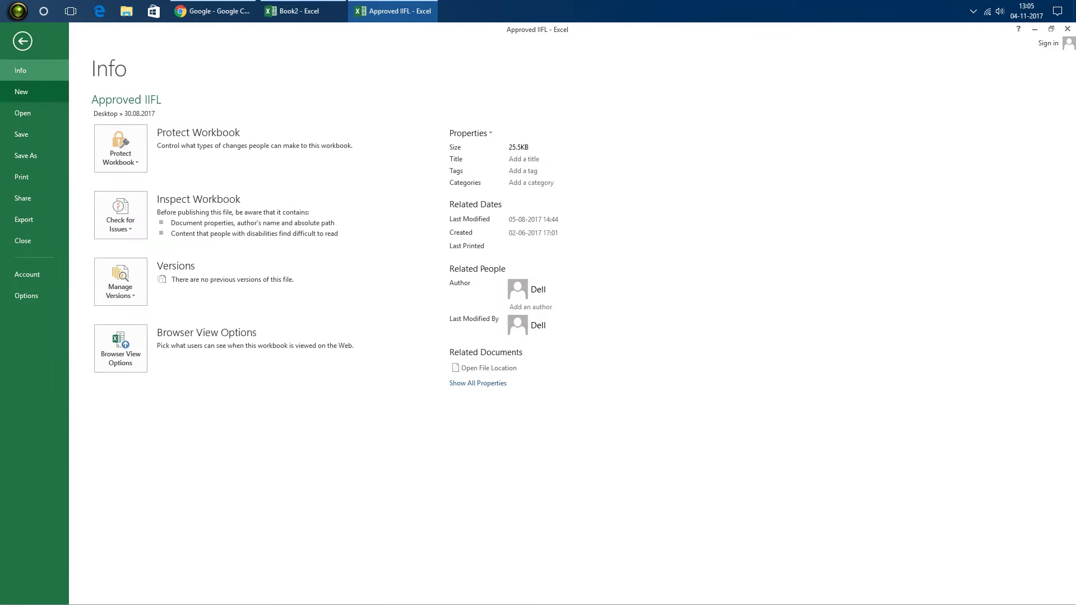
pyautogui.press('Return')
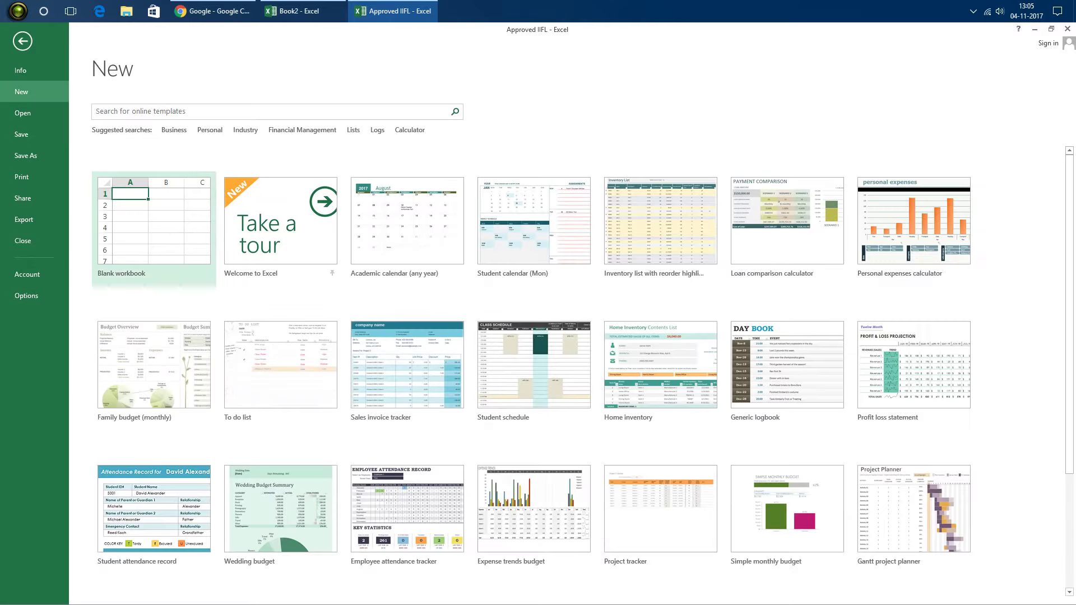
pyautogui.press('Return')
pyautogui.hotkey('ctrl', 'o')
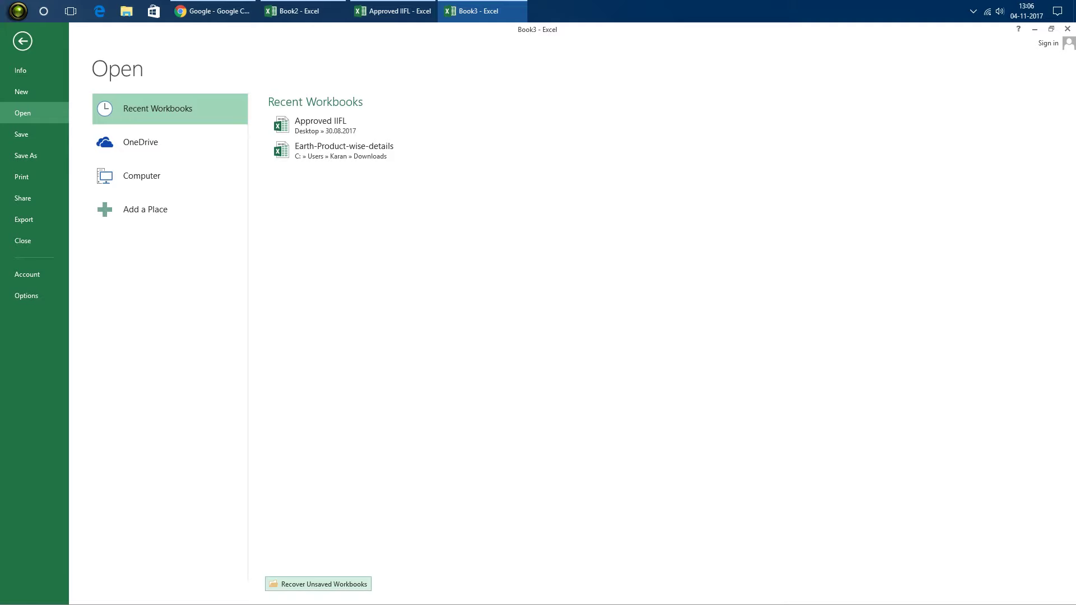
# Step: Find no unsaved workbooks, then open Phase 2 Additional work bill from Desktop > 30.08.2017
pyautogui.click(317, 584)
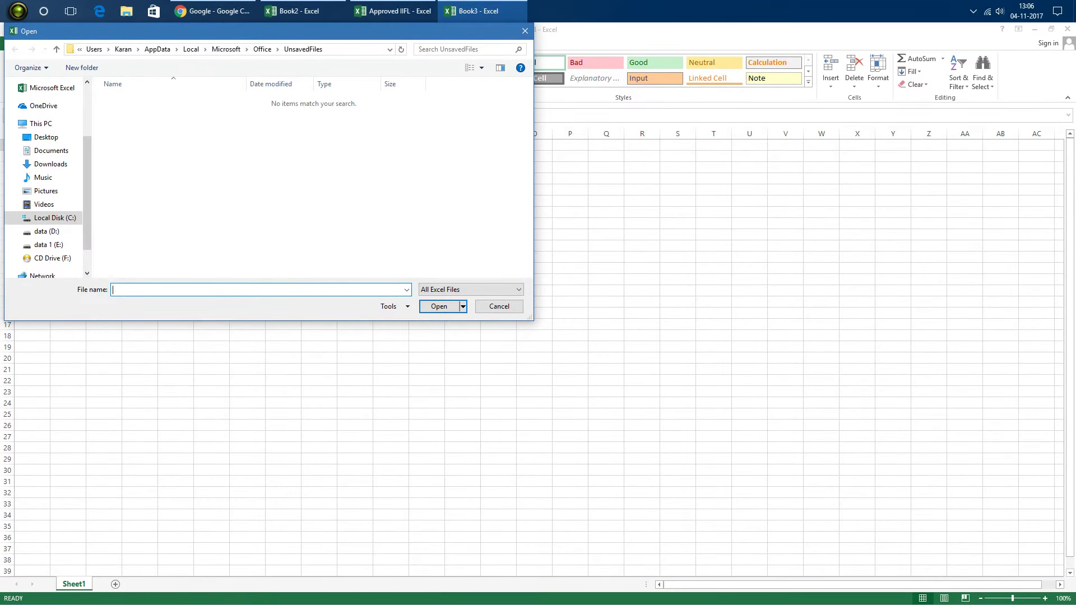
pyautogui.scroll(3, 45, 87)
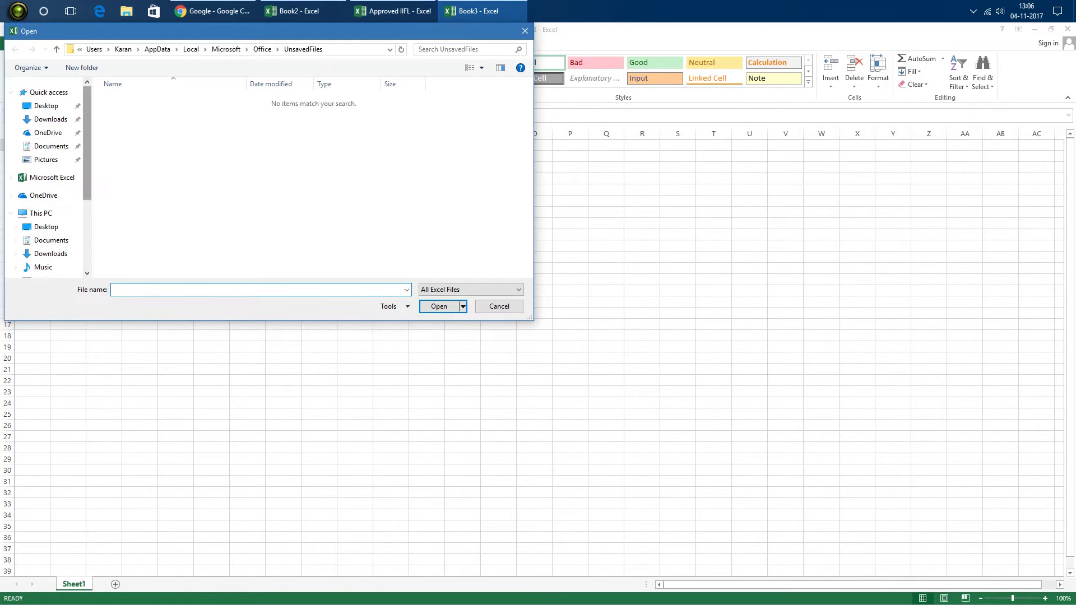
pyautogui.click(50, 119)
pyautogui.click(46, 106)
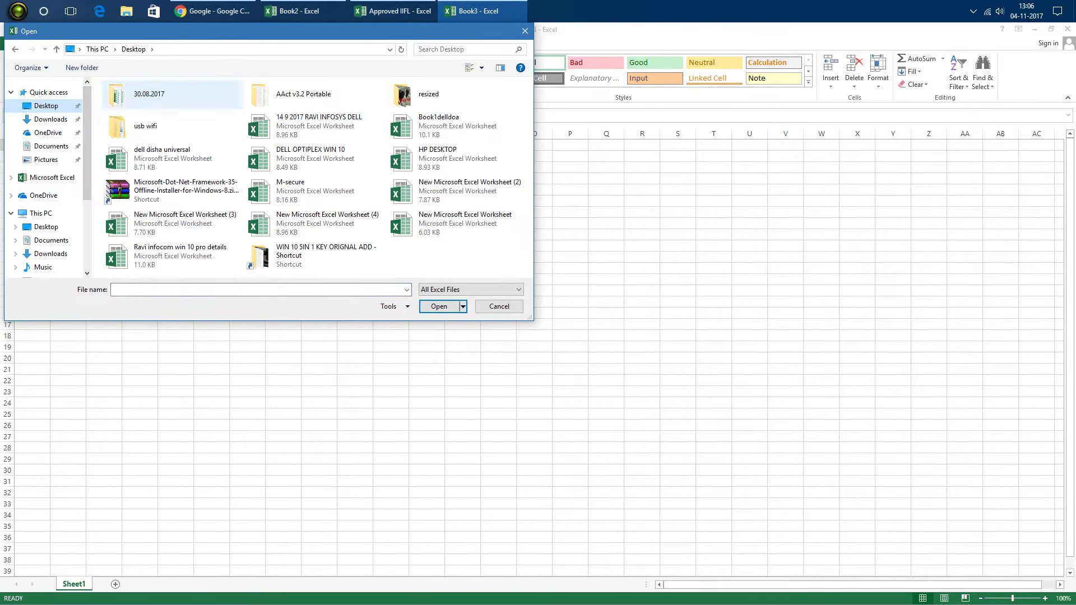
pyautogui.doubleClick(149, 94)
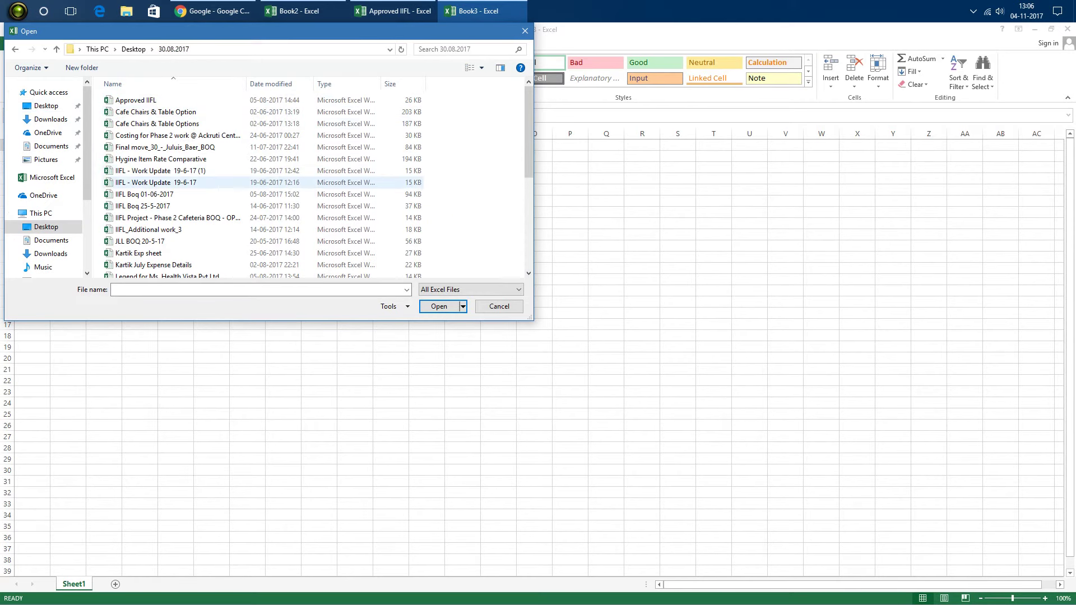
pyautogui.scroll(-4, 213, 235)
pyautogui.doubleClick(156, 247)
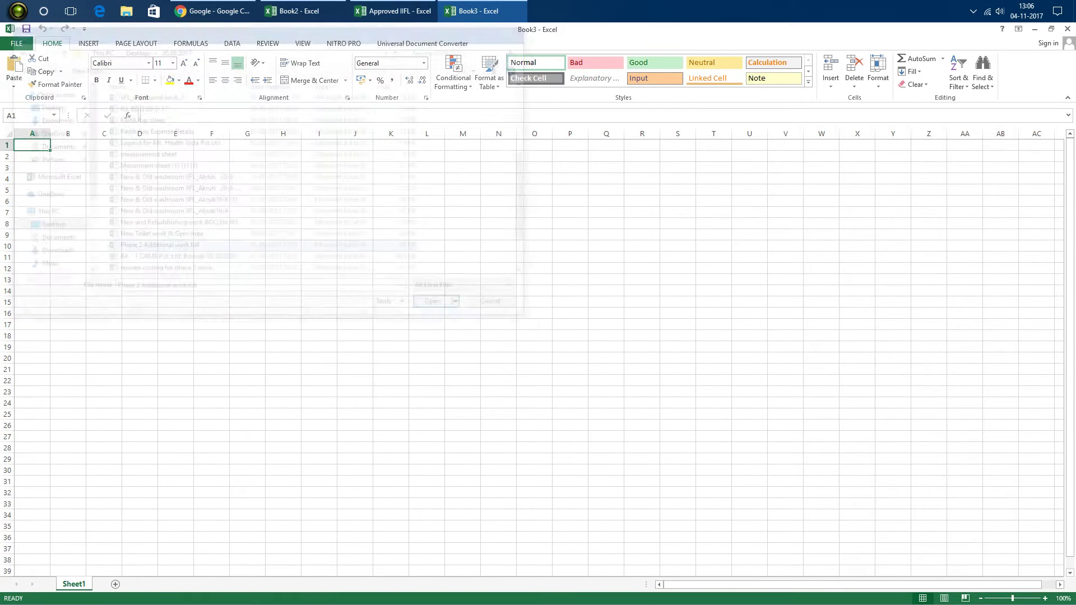
pyautogui.scroll(2, 532, 358)
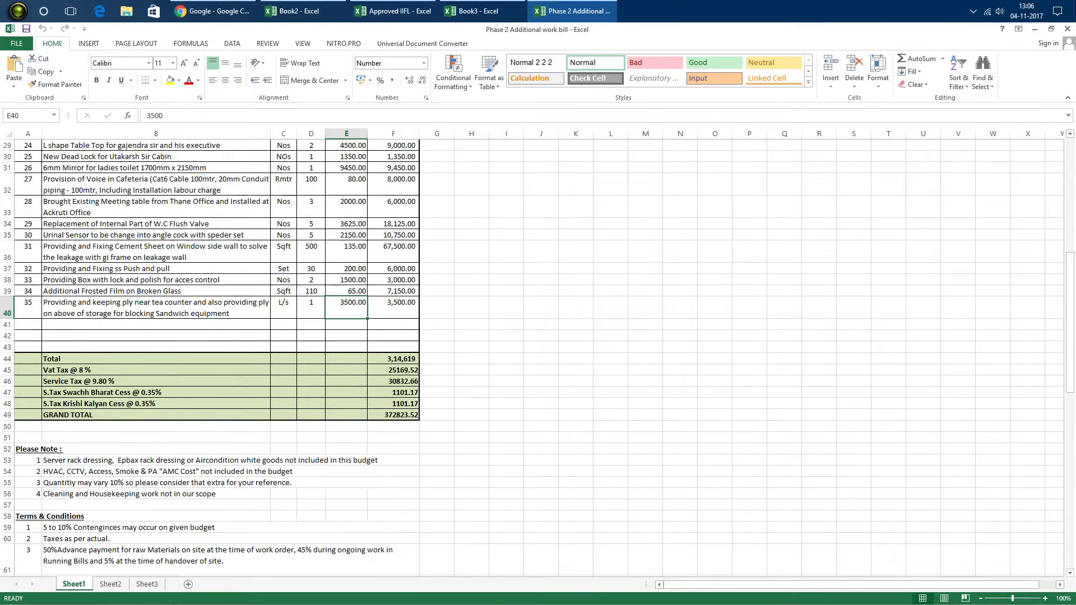
# Step: Close Phase 2 Additional work bill, Book3 and Approved IIFL, choosing Don't Save each time
pyautogui.scroll(-5, 532, 359)
pyautogui.click(1066, 29)
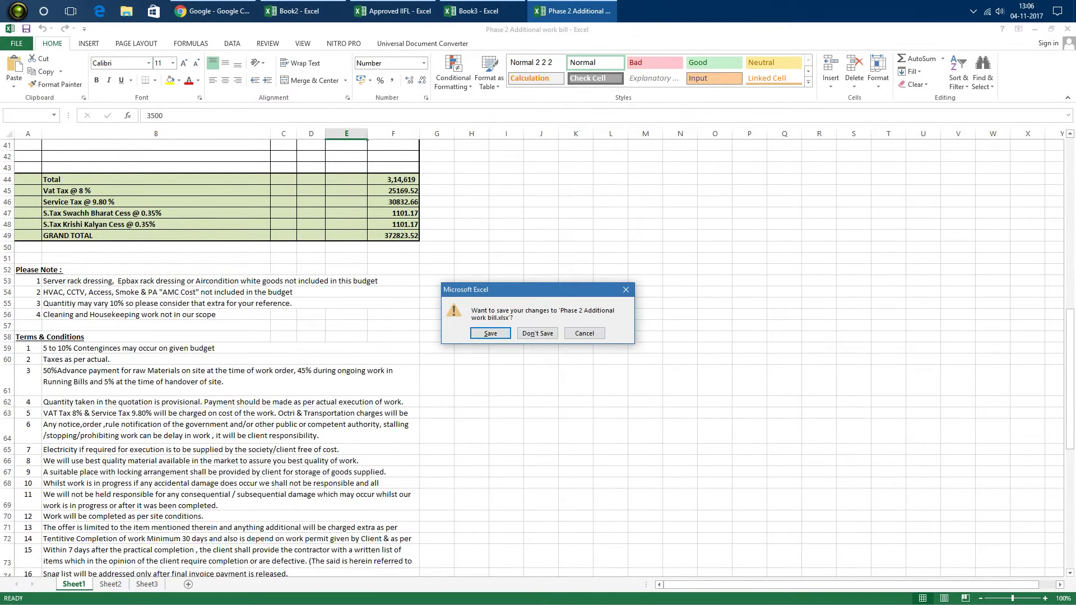
pyautogui.press('n')
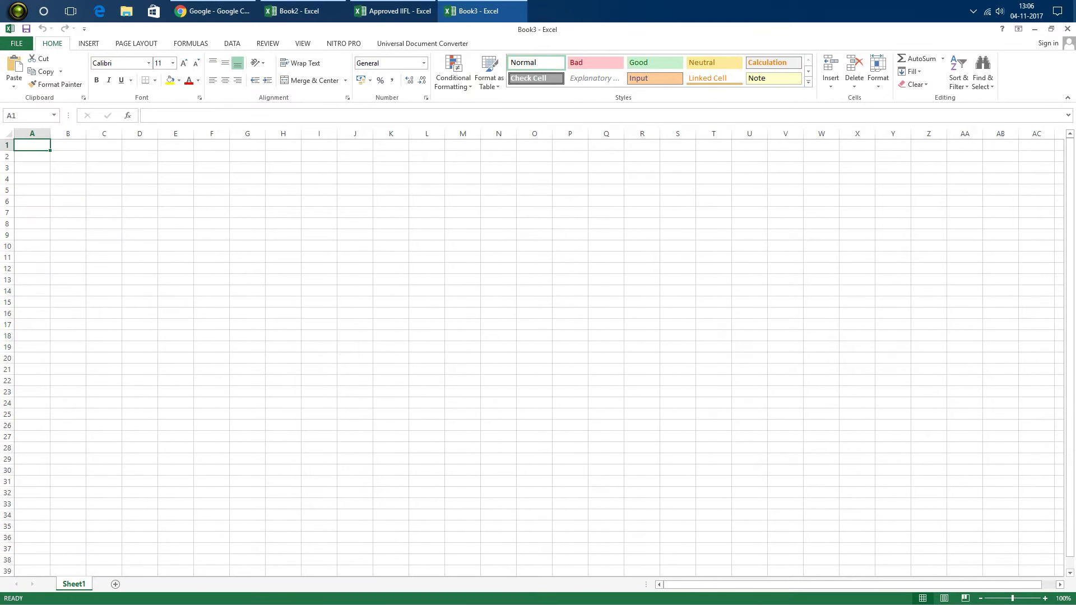
pyautogui.click(1066, 29)
pyautogui.click(1050, 29)
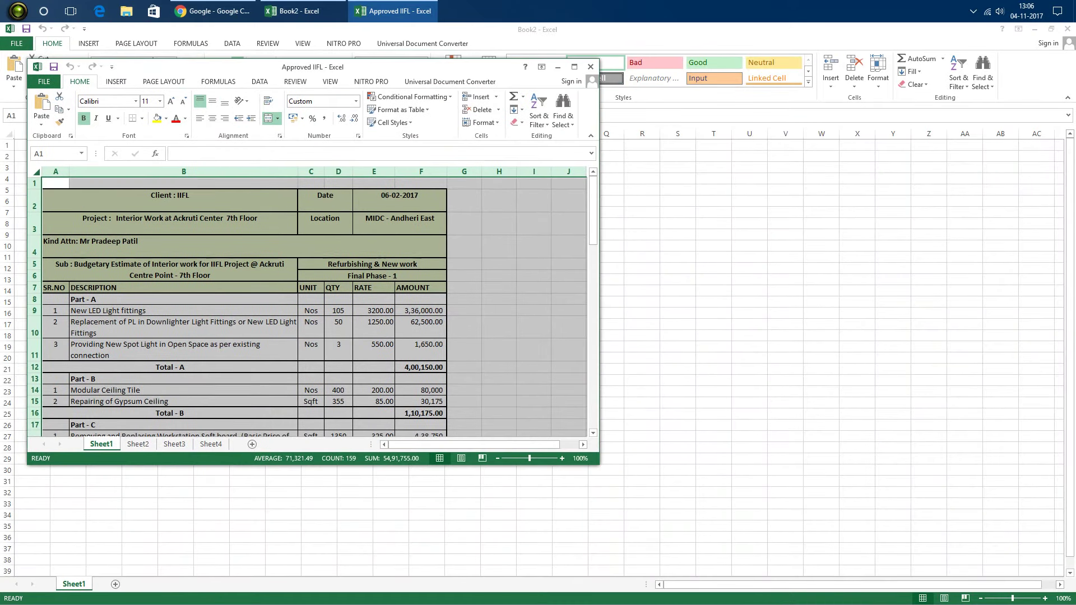
pyautogui.click(590, 67)
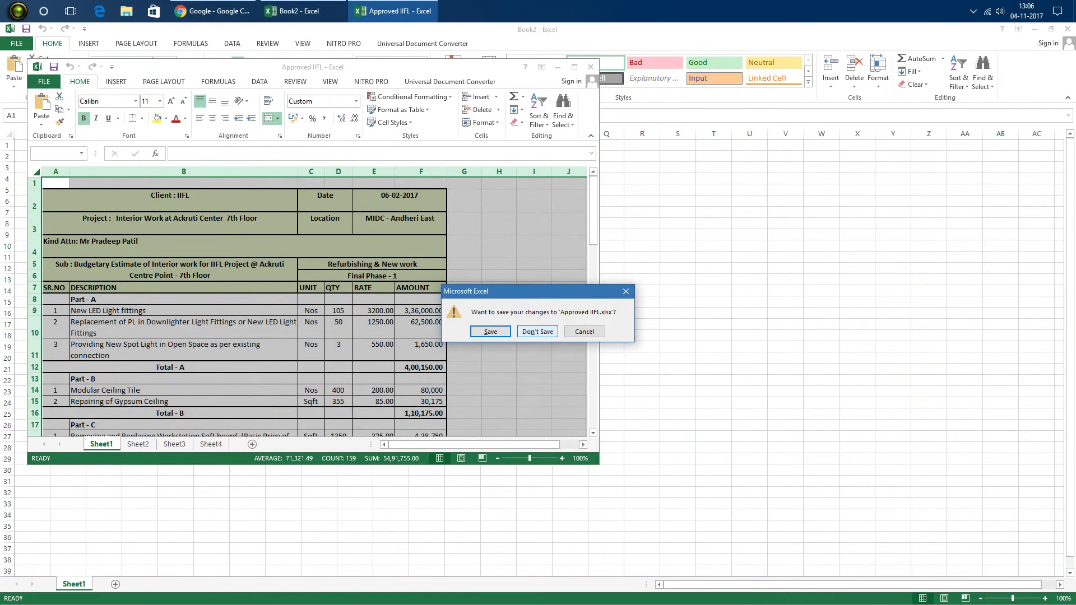
pyautogui.click(537, 331)
# Step: Close Book2, refresh the desktop, and briefly open data (D:) from This PC
pyautogui.hotkey('alt', 'F4')
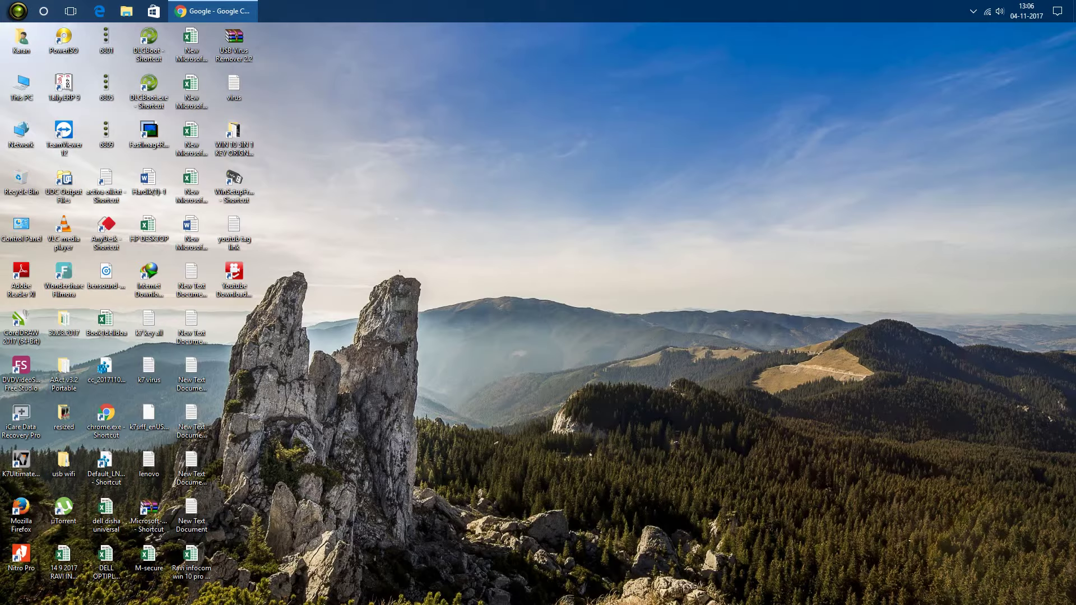
pyautogui.rightClick(280, 317)
pyautogui.click(302, 351)
pyautogui.doubleClick(22, 85)
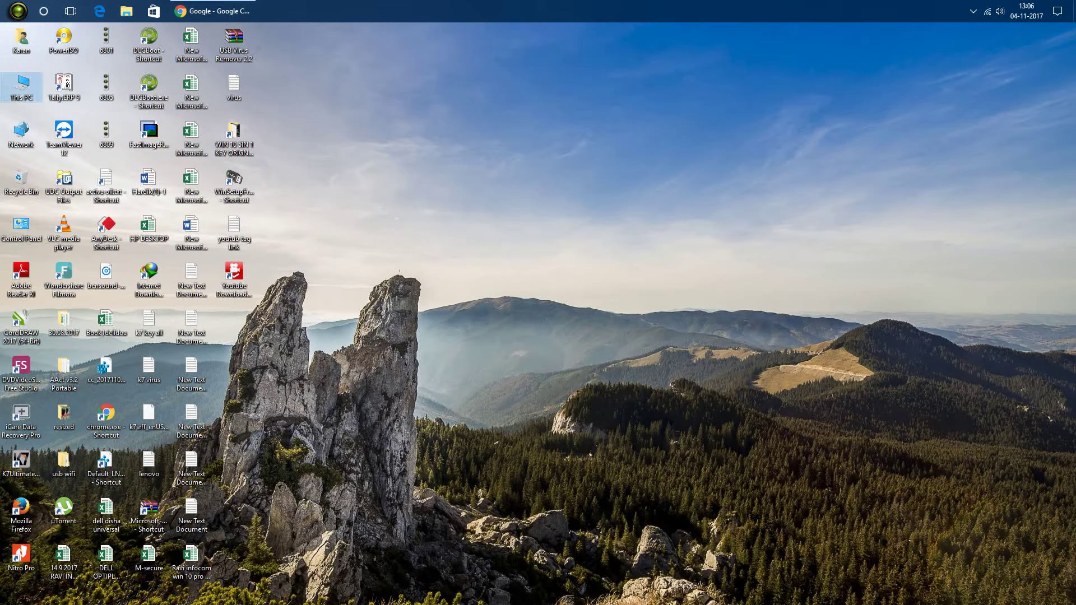
pyautogui.doubleClick(303, 148)
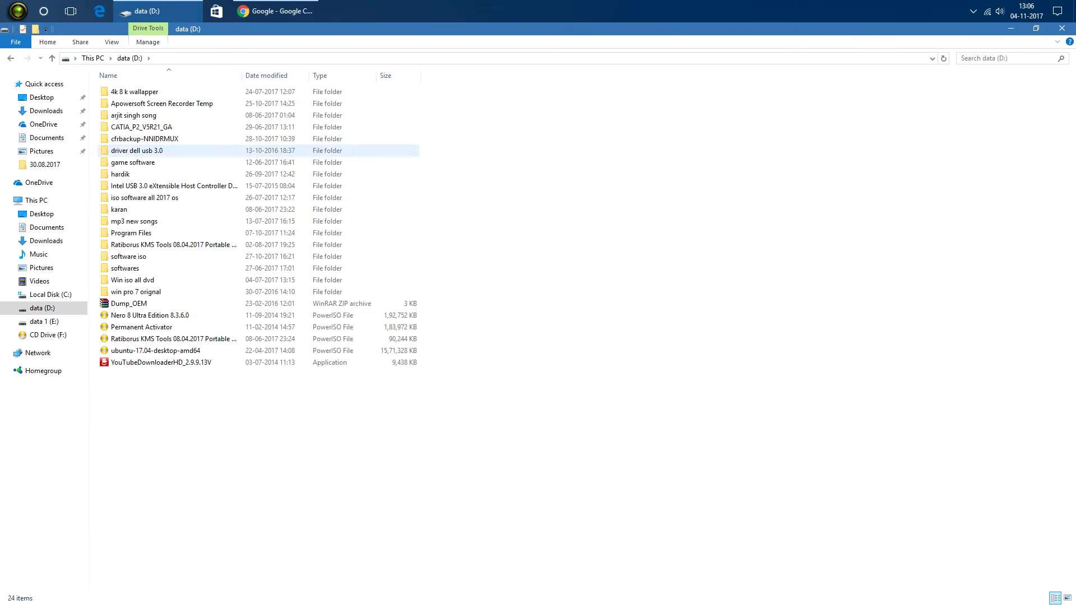
pyautogui.click(1061, 28)
# Step: Refresh the desktop again and reopen the data (D:) drive from This PC
pyautogui.click(1058, 11)
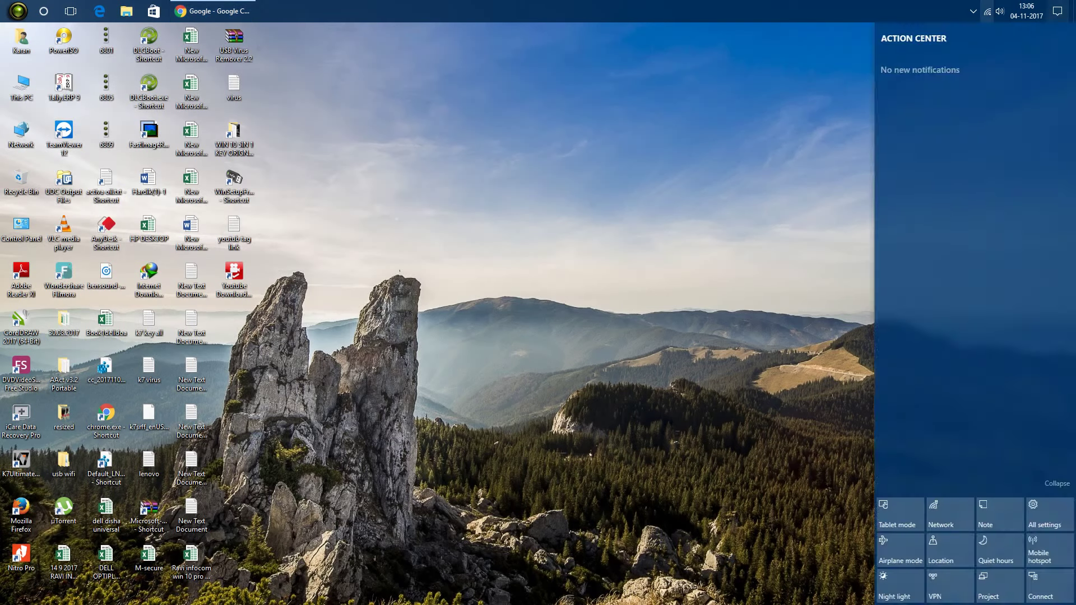
pyautogui.rightClick(808, 92)
pyautogui.click(838, 124)
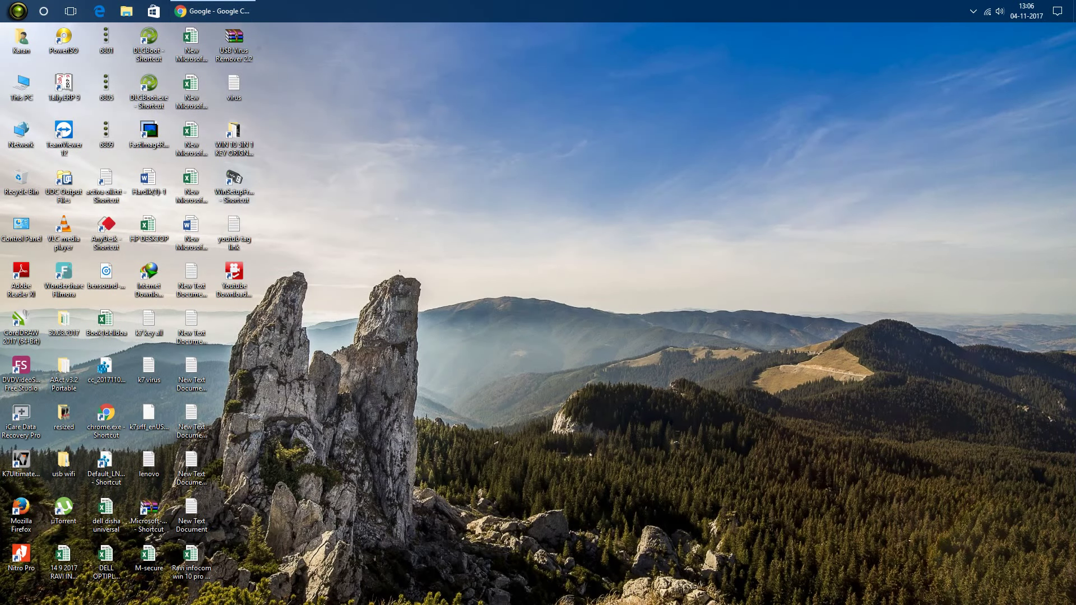
pyautogui.doubleClick(22, 84)
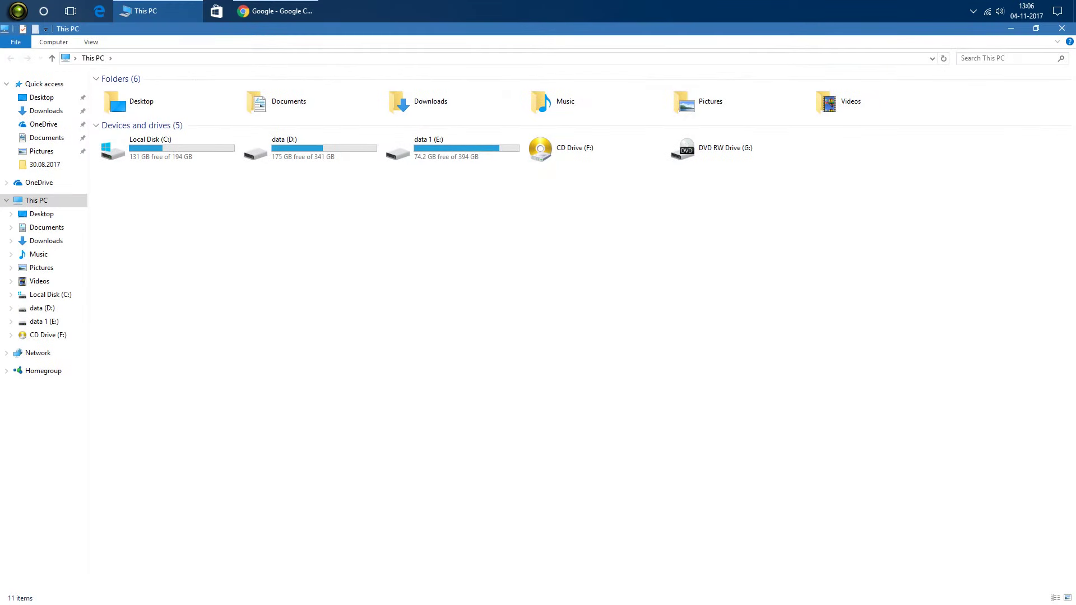
pyautogui.doubleClick(297, 148)
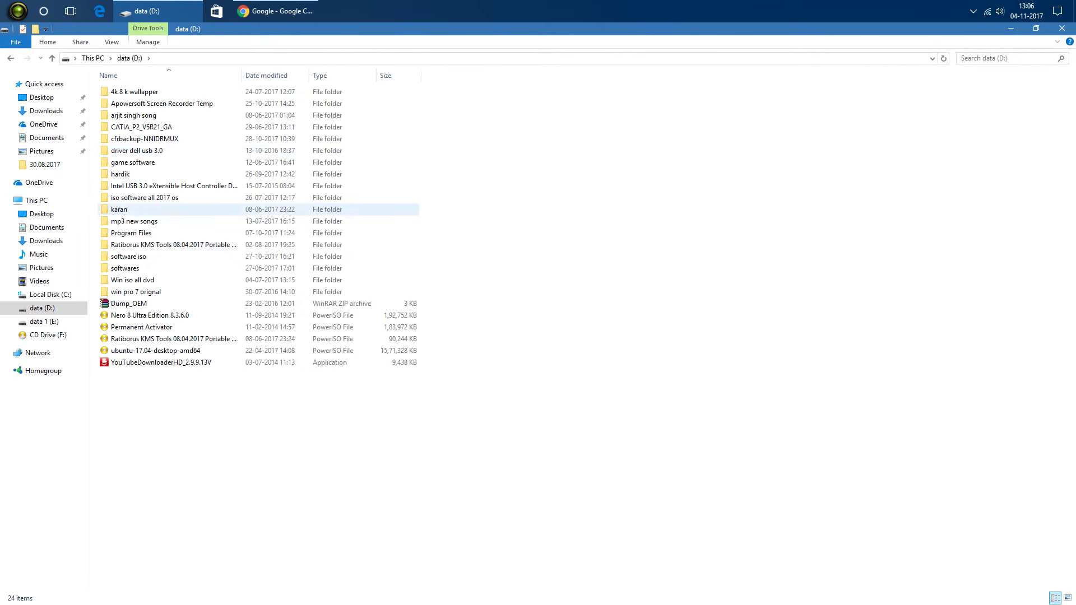
# Step: Switch between the data 1 (E:) and data (D:) drives by keyboard, ending in data (D:)
pyautogui.hotkey('alt', 'Left')
pyautogui.press('Right')
pyautogui.press('Return')
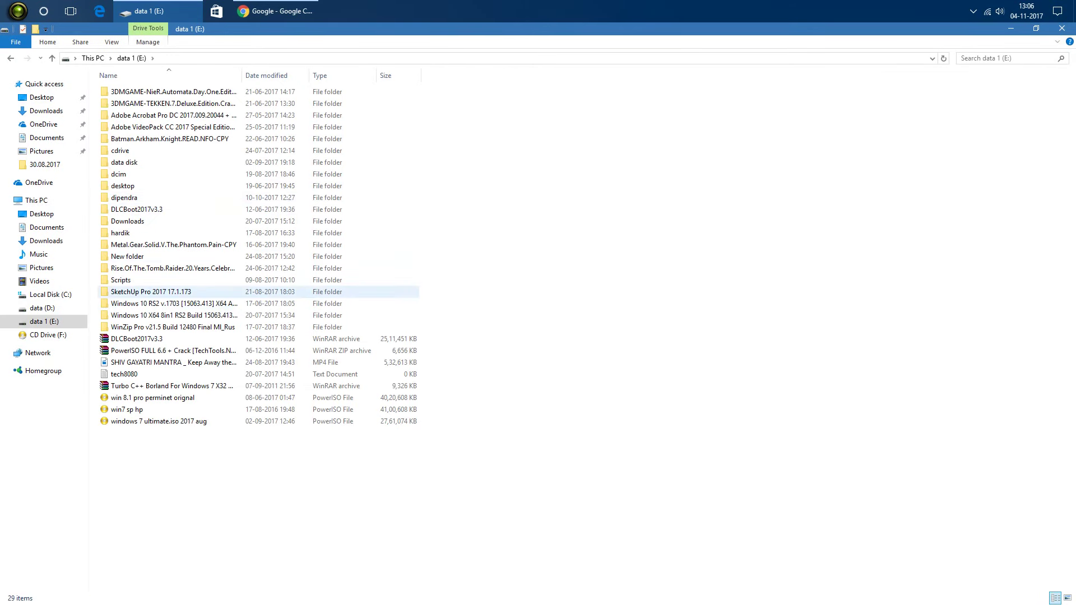
pyautogui.press('BackSpace')
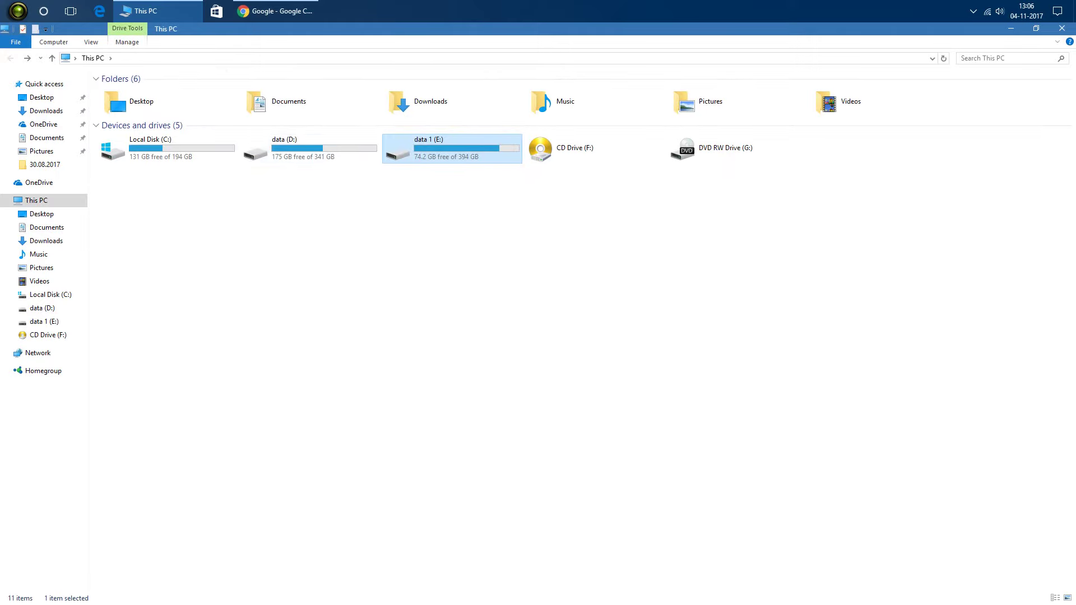
pyautogui.press('Return')
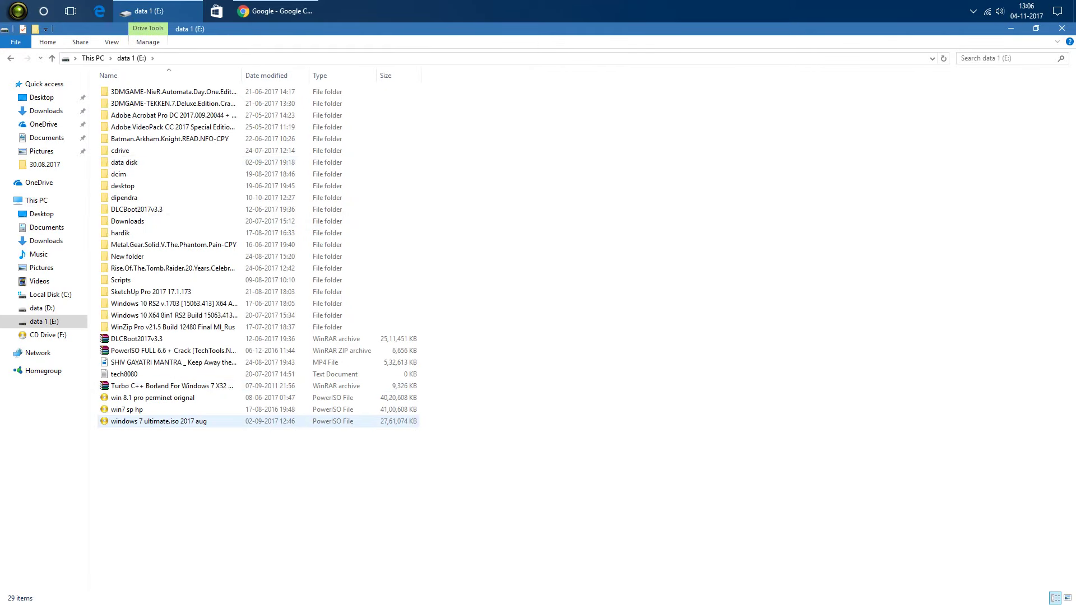
pyautogui.press('BackSpace')
pyautogui.press('Left')
pyautogui.press('Return')
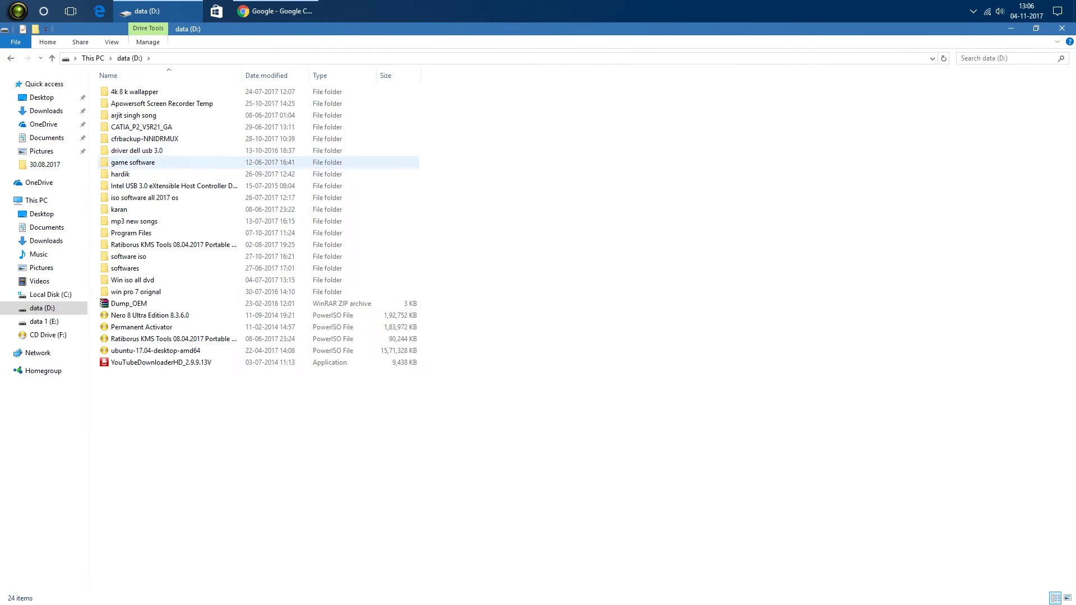
# Step: Switch the data (D:) file list to the Tiles layout
pyautogui.rightClick(786, 156)
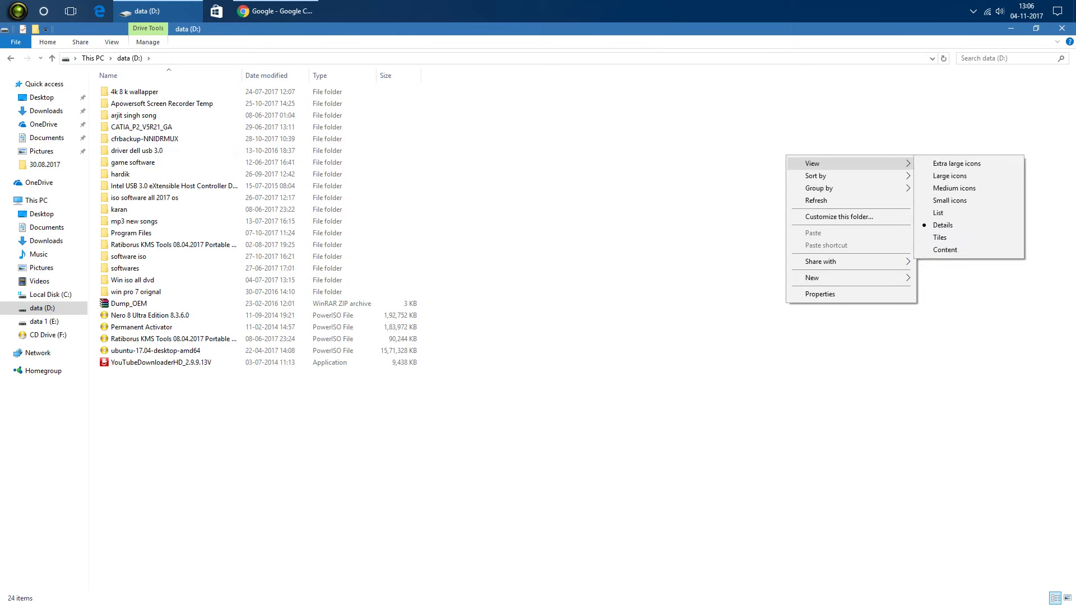
pyautogui.press('Down')
pyautogui.press('Down')
pyautogui.press('Down')
pyautogui.press('Return')
# Step: Open the data 1 (E:) drive and show its files as Tiles too
pyautogui.press('BackSpace')
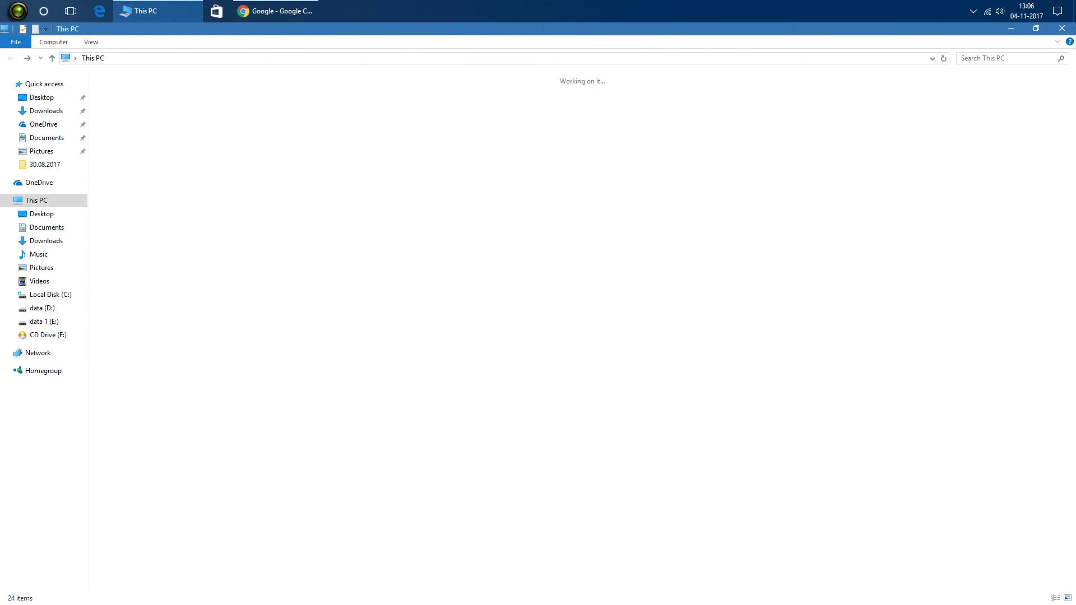
pyautogui.press('Right')
pyautogui.press('Return')
pyautogui.rightClick(714, 306)
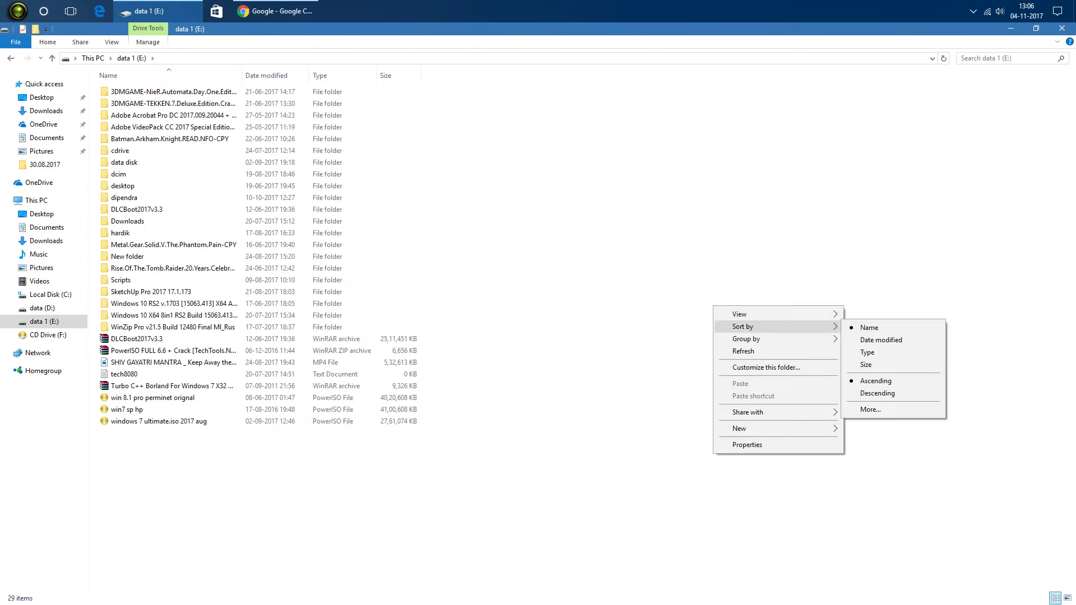
pyautogui.press('Up')
pyautogui.press('Right')
pyautogui.press('Down')
pyautogui.press('Down')
pyautogui.press('Down')
pyautogui.press('Down')
pyautogui.press('Return')
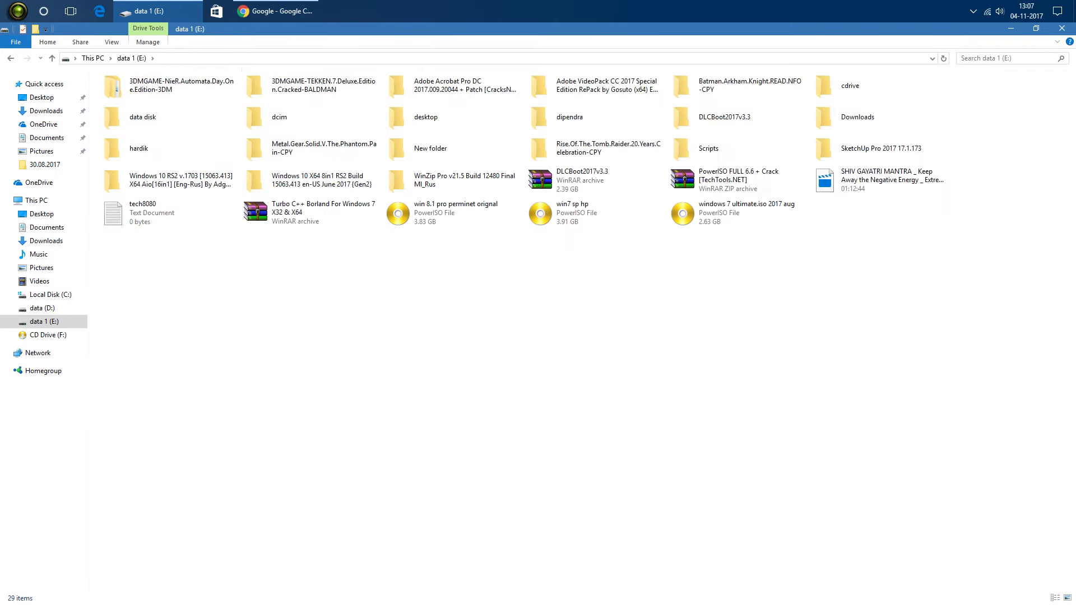
# Step: Flip between data (D:) and data 1 (E:), then close Explorer and open Action Center
pyautogui.press('BackSpace')
pyautogui.press('Left')
pyautogui.press('Return')
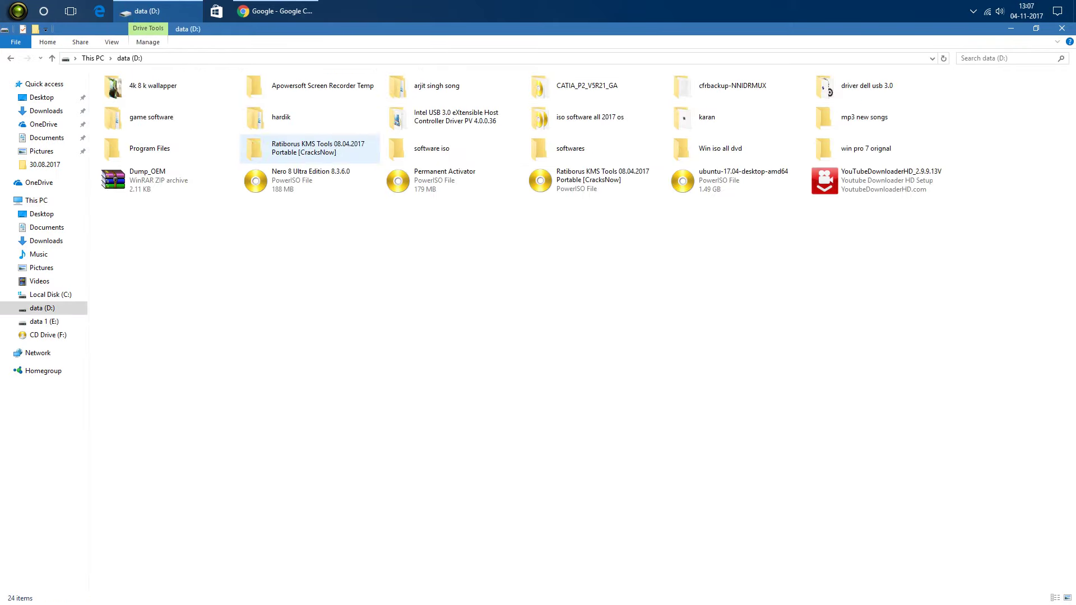
pyautogui.press('BackSpace')
pyautogui.press('Right')
pyautogui.press('Return')
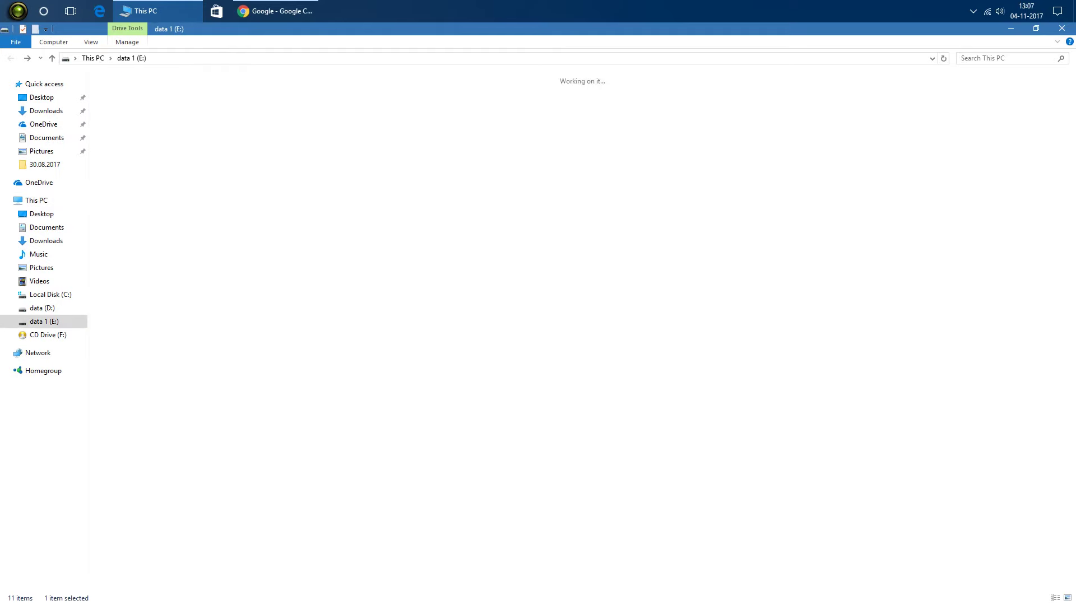
pyautogui.hotkey('alt', 'F4')
pyautogui.press('super+a')
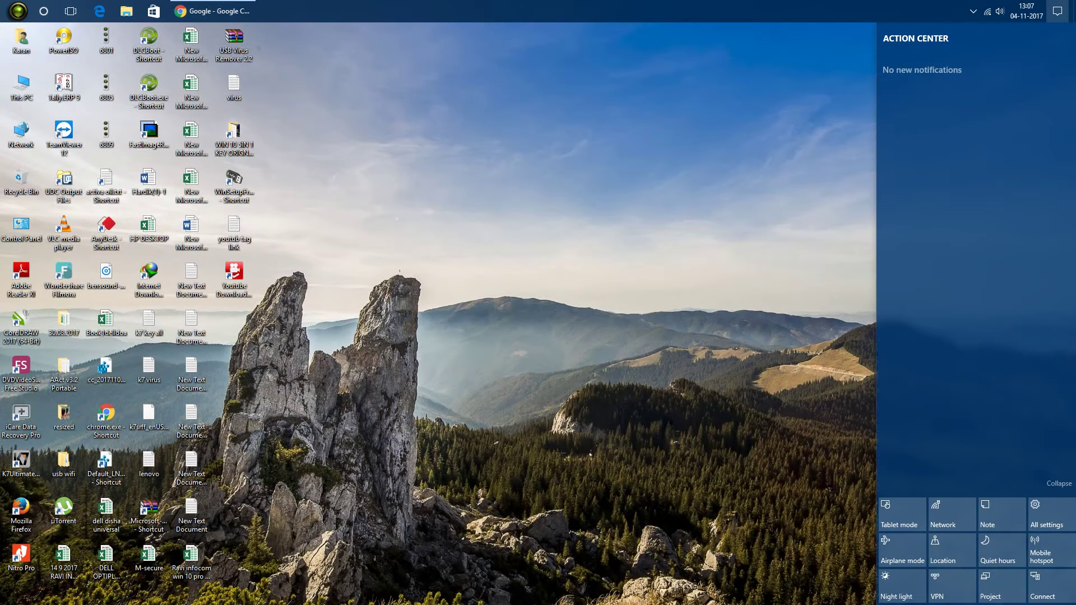
# Step: Close Action Center, refresh the desktop, and open then close Control Panel
pyautogui.press('Escape')
pyautogui.rightClick(593, 177)
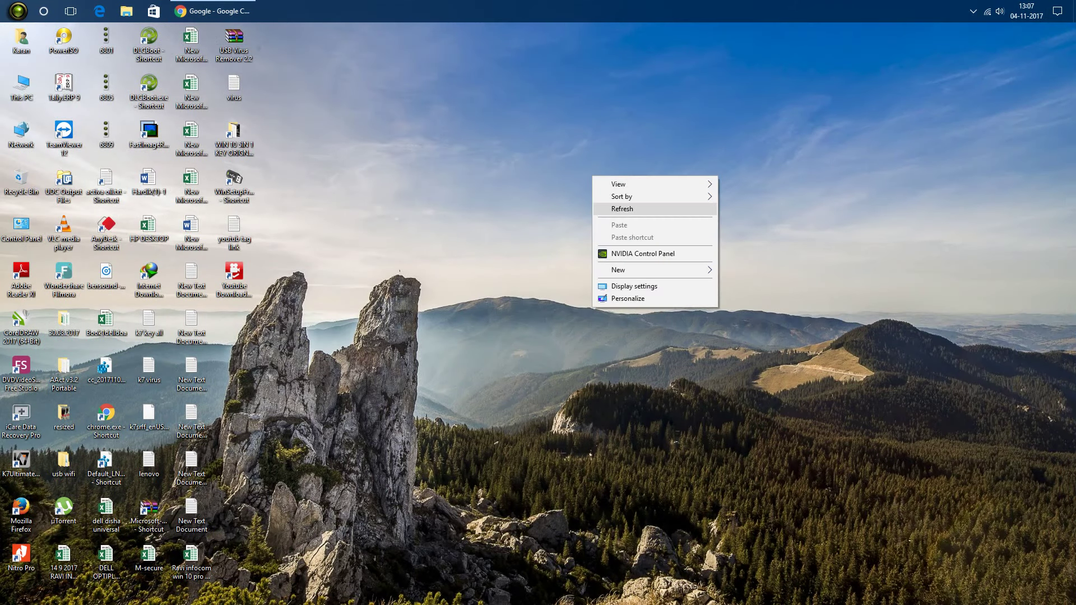
pyautogui.press('Return')
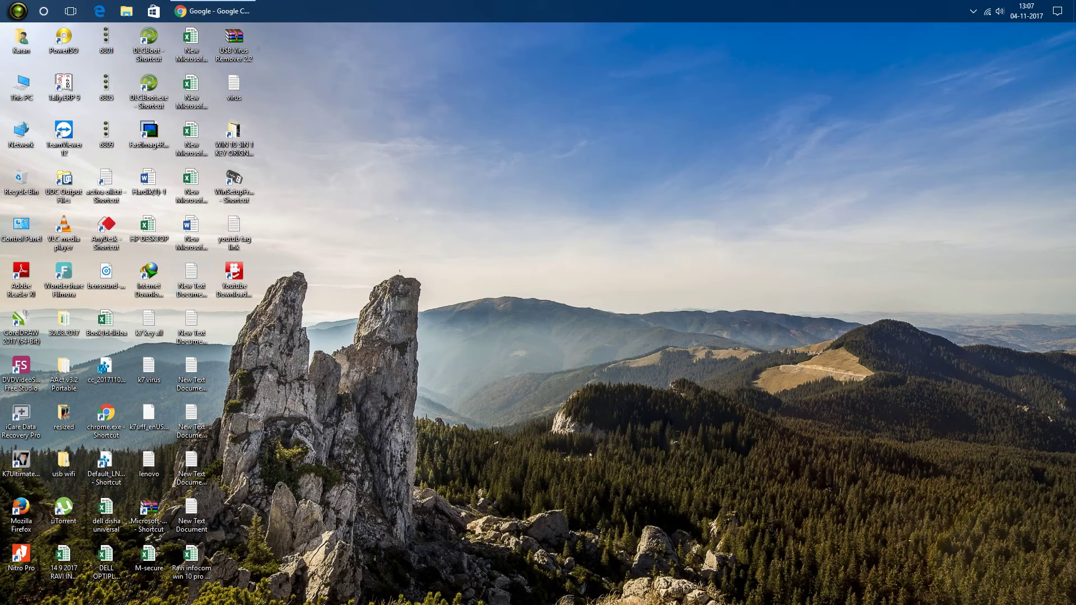
pyautogui.doubleClick(21, 224)
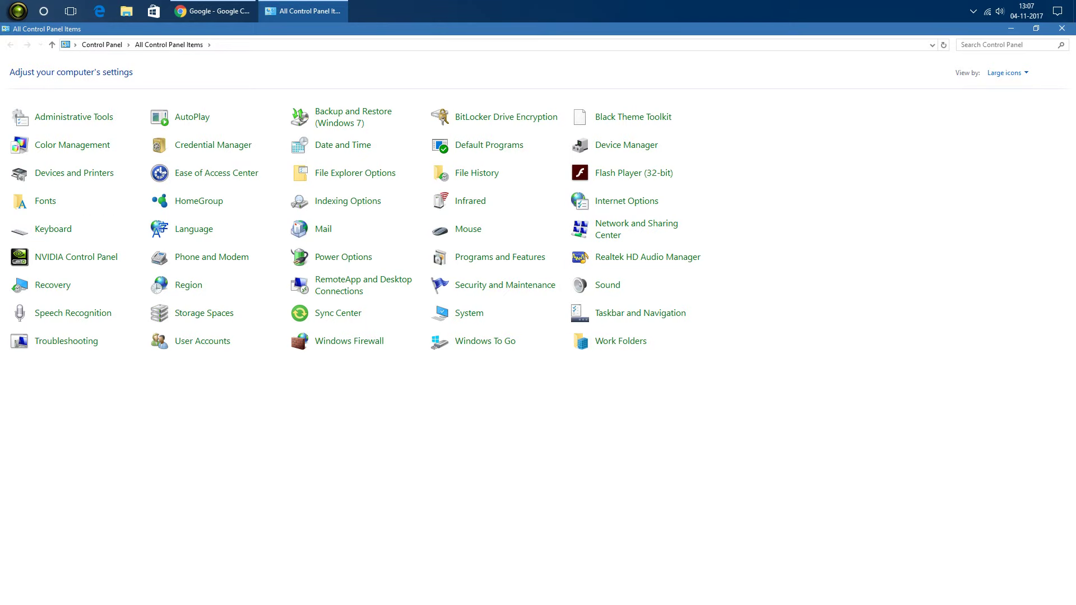
pyautogui.hotkey('alt', 'F4')
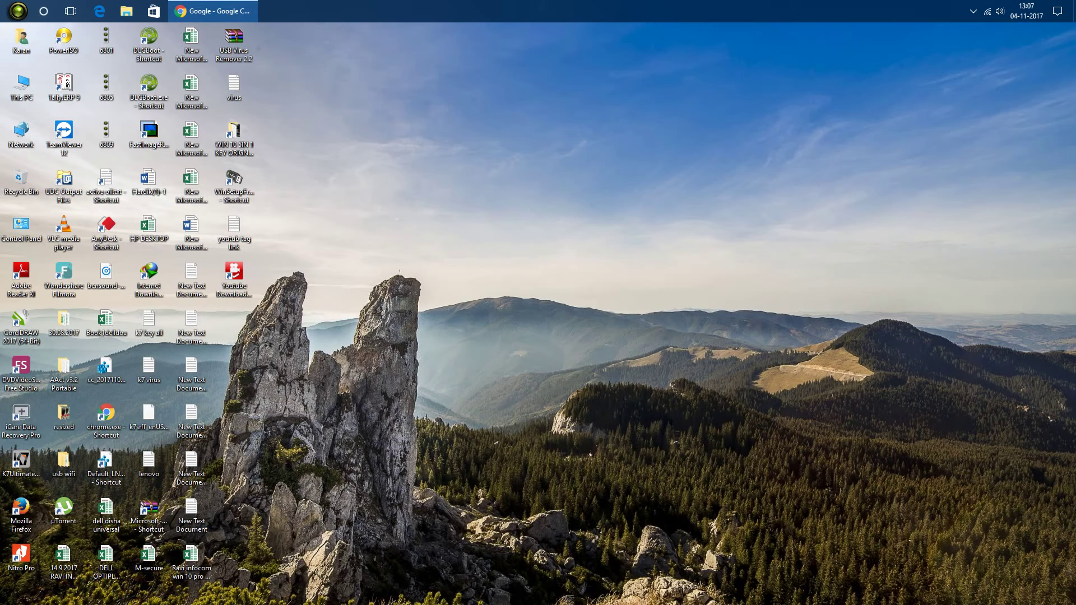
# Step: Bring up the Start menu and scroll through its alphabetical app list
pyautogui.press('super')
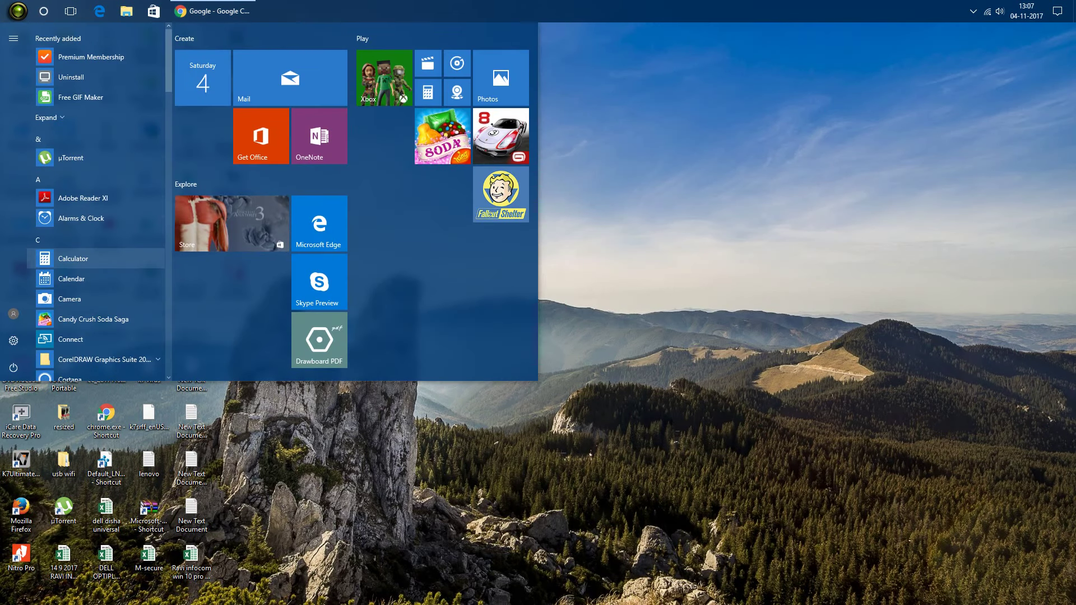
pyautogui.scroll(-5, 84, 202)
pyautogui.scroll(-5, 84, 202)
pyautogui.scroll(-5, 84, 201)
pyautogui.scroll(-5, 84, 201)
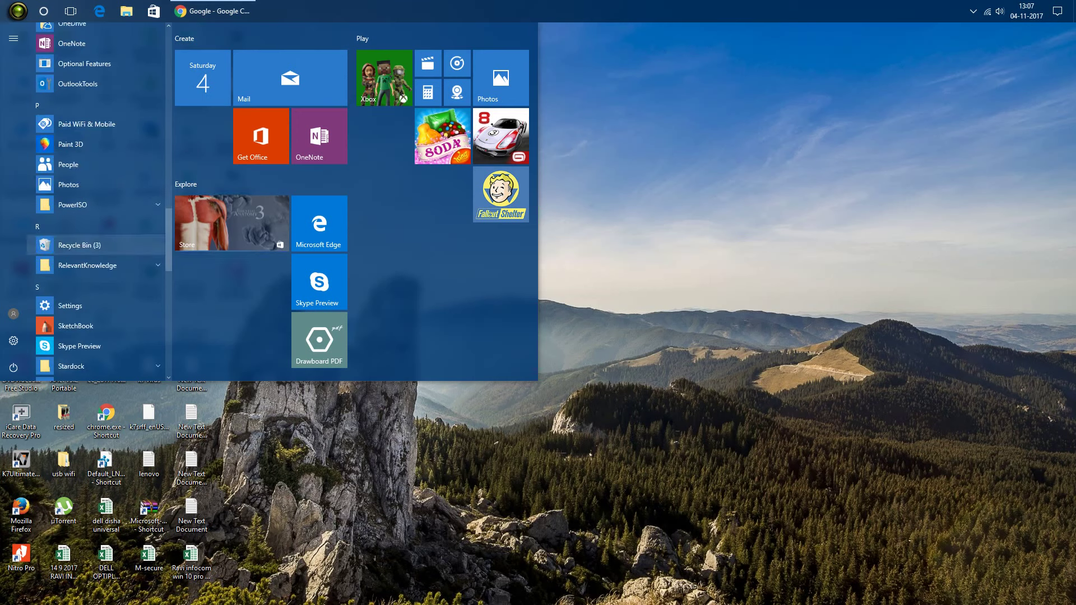
pyautogui.scroll(-3, 84, 140)
pyautogui.scroll(-3, 84, 168)
pyautogui.scroll(-3, 84, 236)
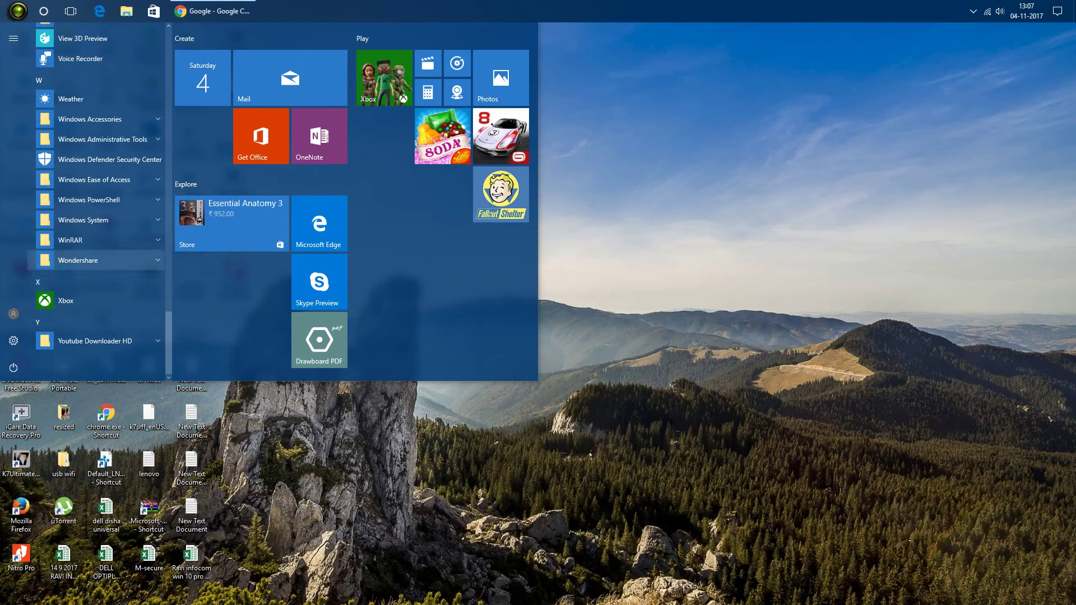
pyautogui.scroll(3, 84, 240)
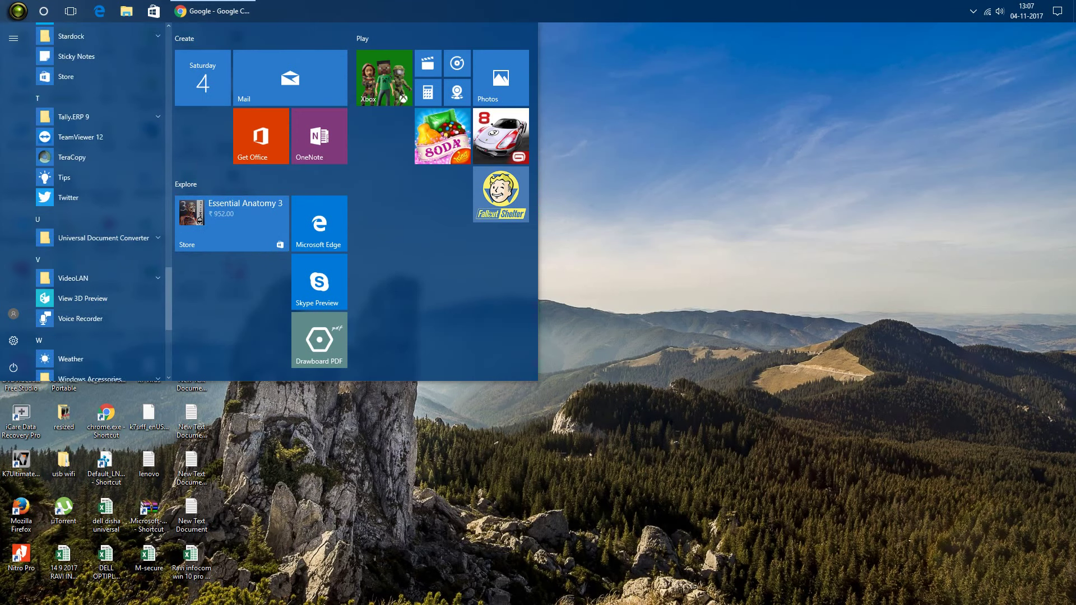
pyautogui.scroll(3, 84, 240)
pyautogui.scroll(3, 84, 240)
pyautogui.scroll(3, 84, 240)
pyautogui.scroll(3, 84, 240)
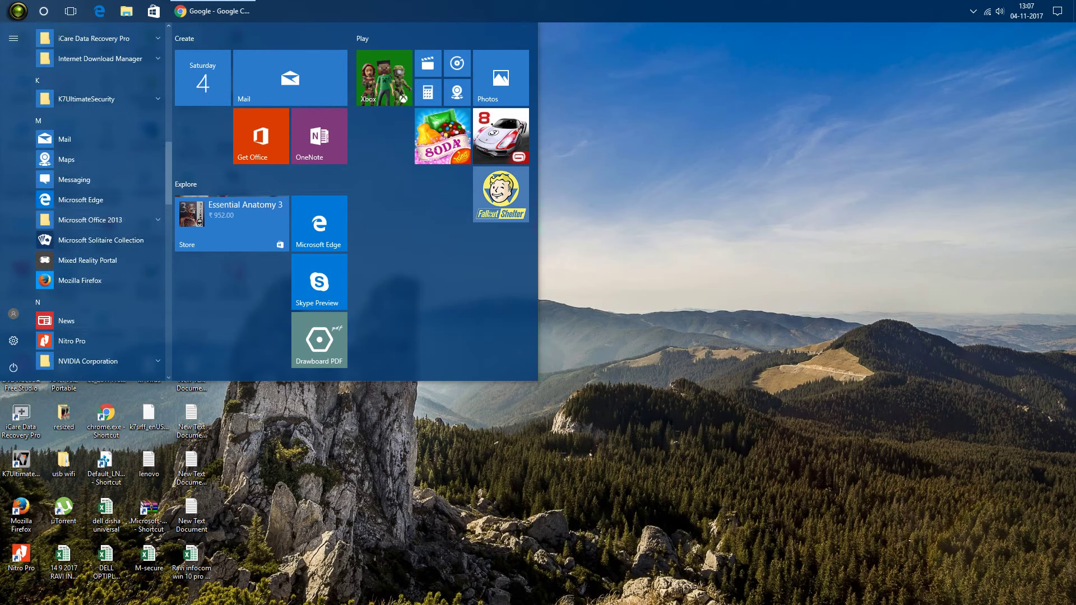
# Step: Launch Excel 2013 from the Microsoft Office 2013 group and start a blank workbook
pyautogui.click(90, 220)
pyautogui.click(78, 280)
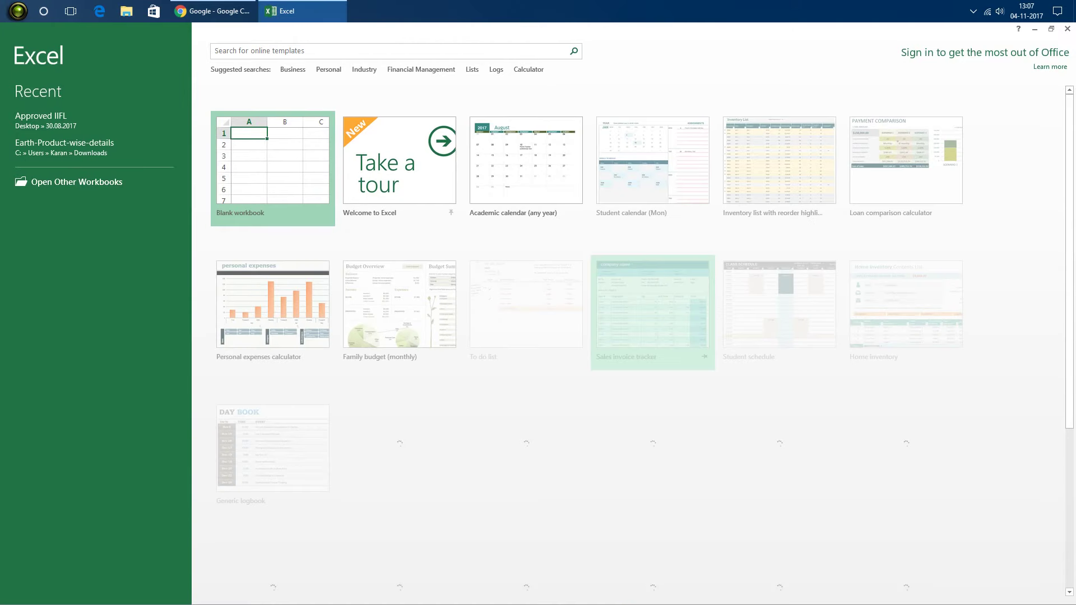
pyautogui.press('Return')
# Step: Check for unsaved workbooks, then open AIO PRICE LIST in GST from Downloads
pyautogui.hotkey('ctrl', 'o')
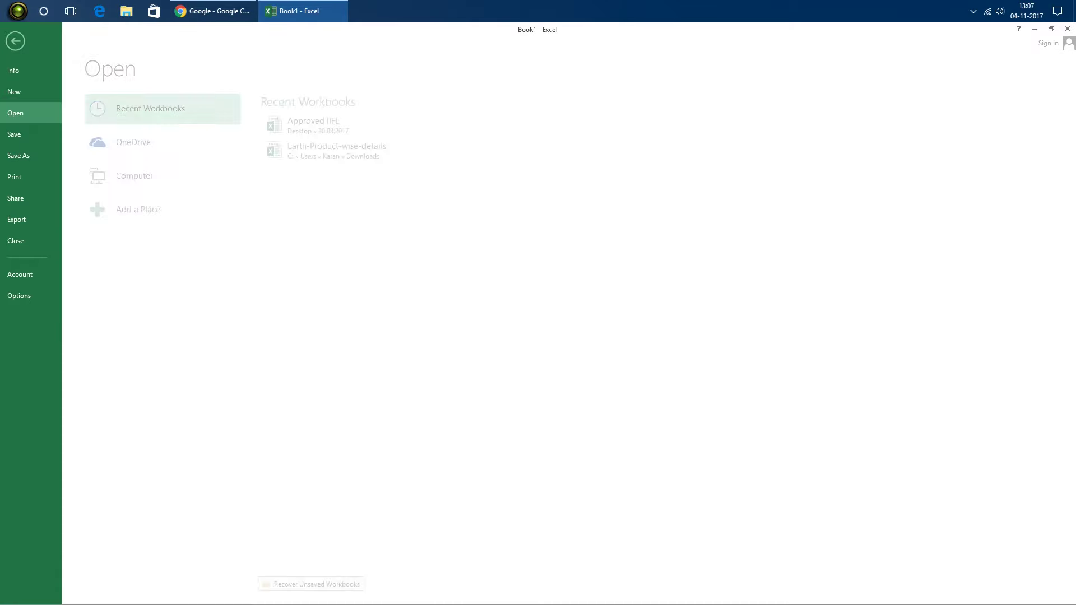
pyautogui.click(317, 583)
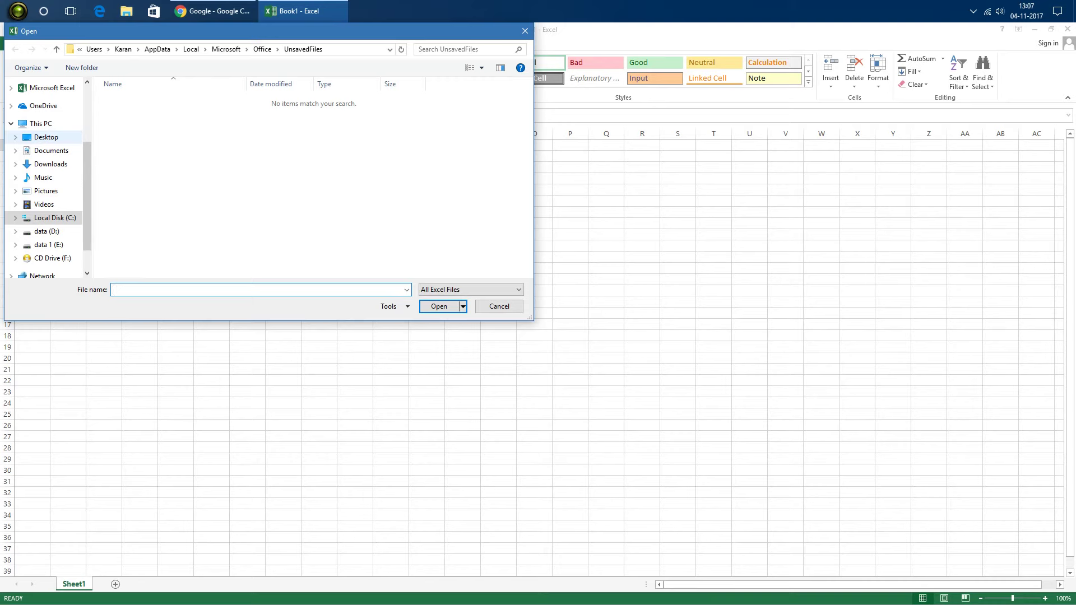
pyautogui.click(51, 150)
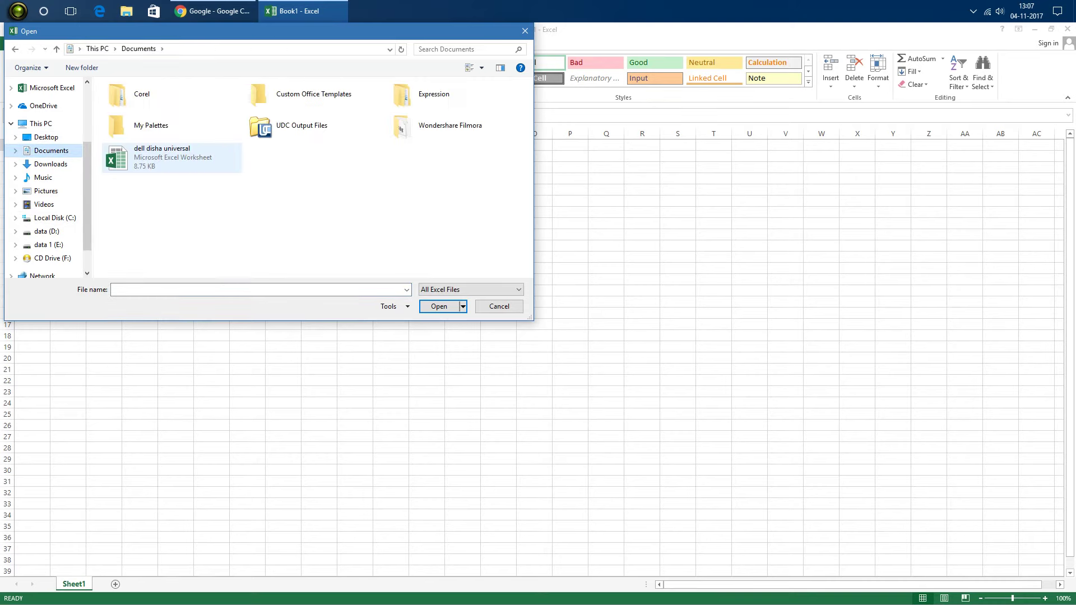
pyautogui.click(50, 164)
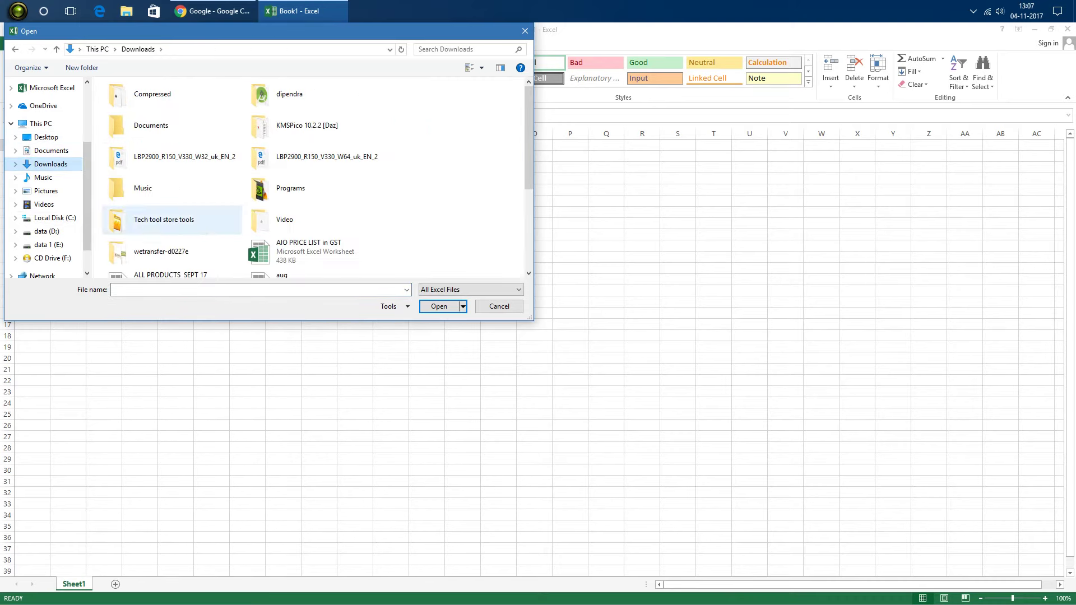
pyautogui.doubleClick(303, 251)
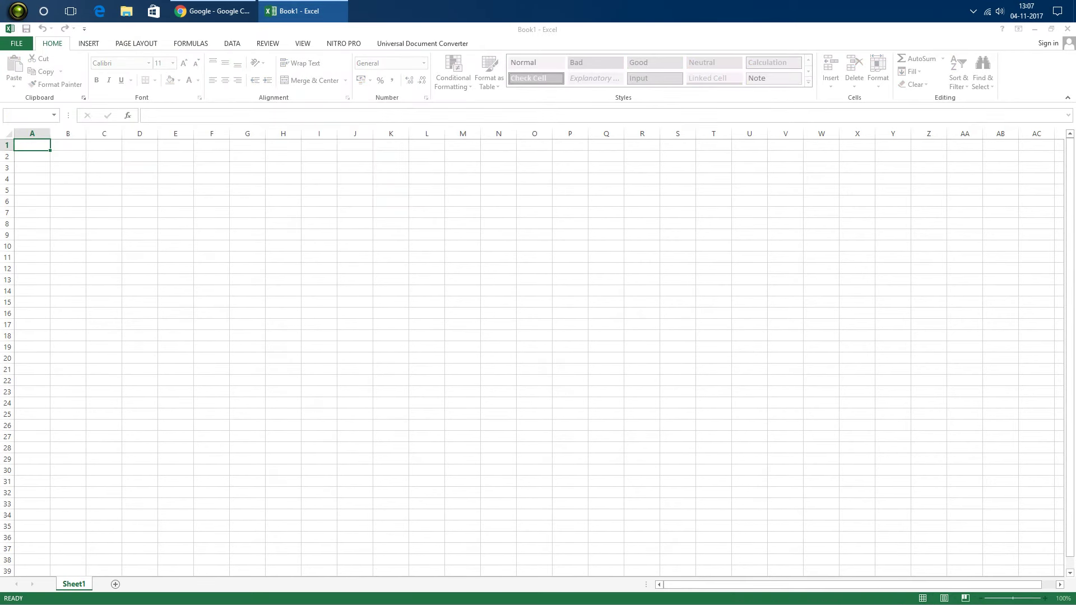
# Step: Scroll the LG price list, then close AIO PRICE LIST in GST and the blank Book1
pyautogui.scroll(-6, 532, 381)
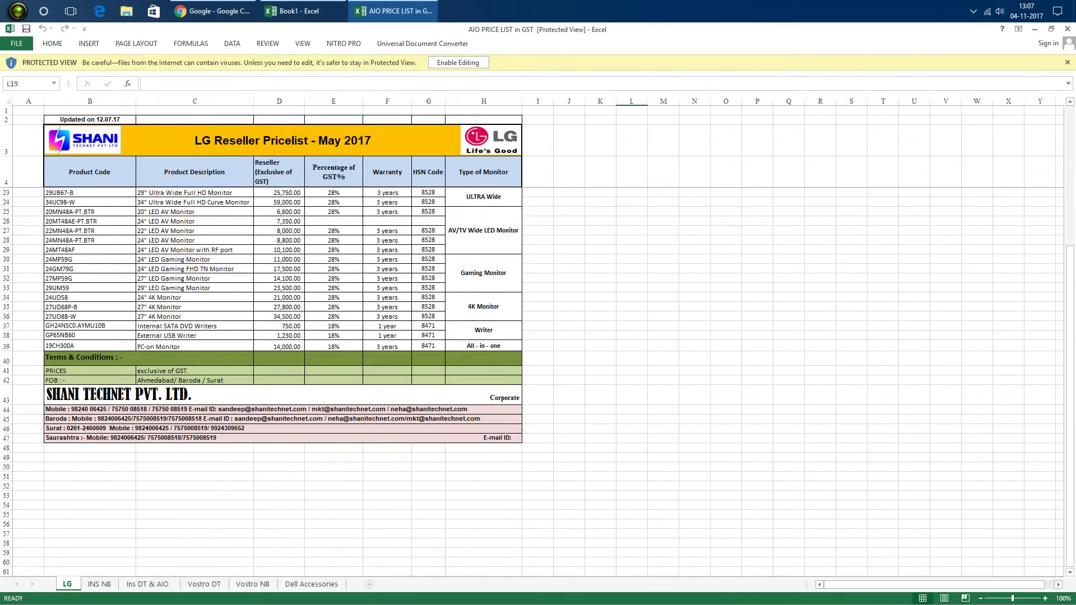
pyautogui.scroll(-6, 532, 381)
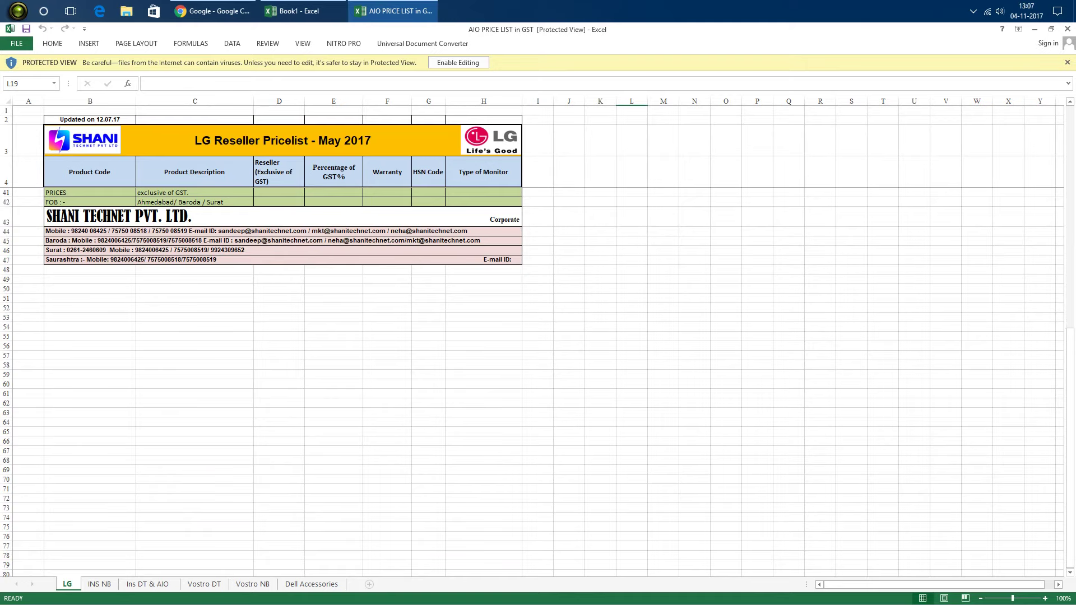
pyautogui.hotkey('ctrl', 'o')
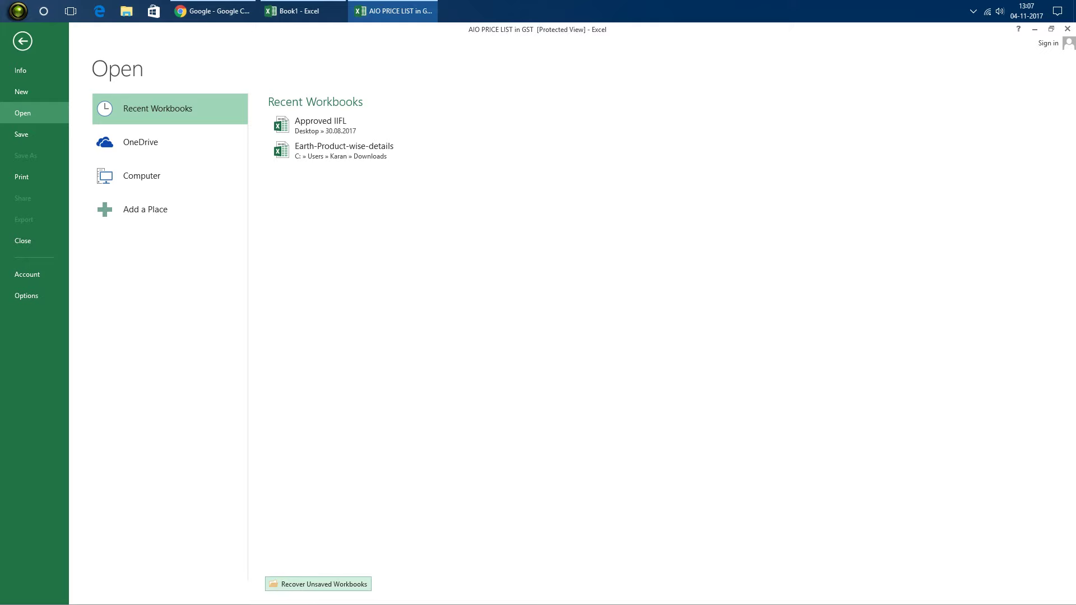
pyautogui.click(1066, 28)
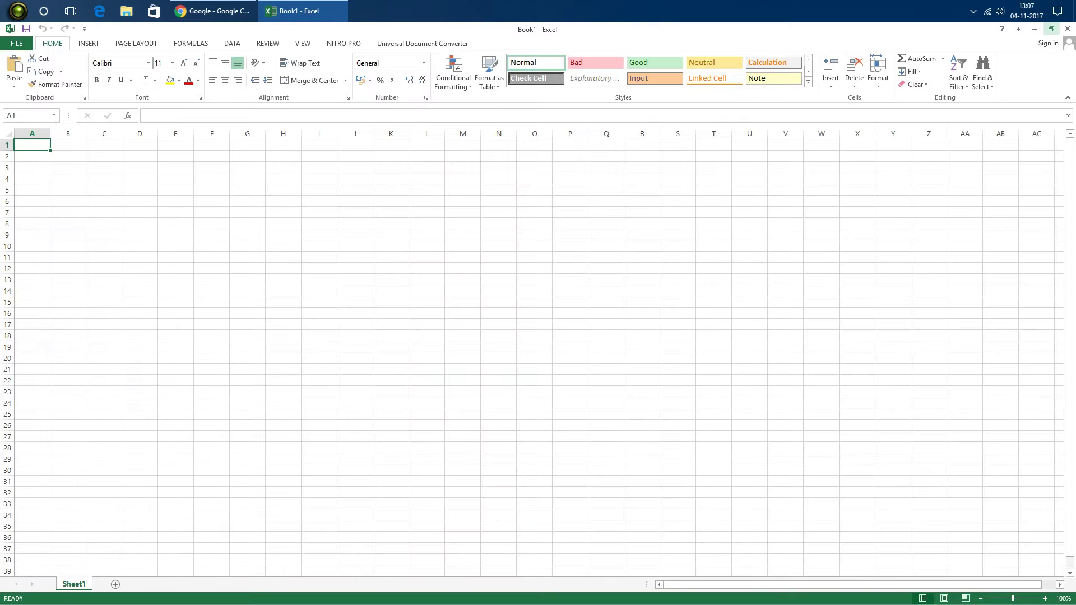
pyautogui.click(1067, 28)
pyautogui.click(973, 11)
# Step: Restore Chrome and search Google for 'excel recovery tool' using the suggestion
pyautogui.rightClick(601, 110)
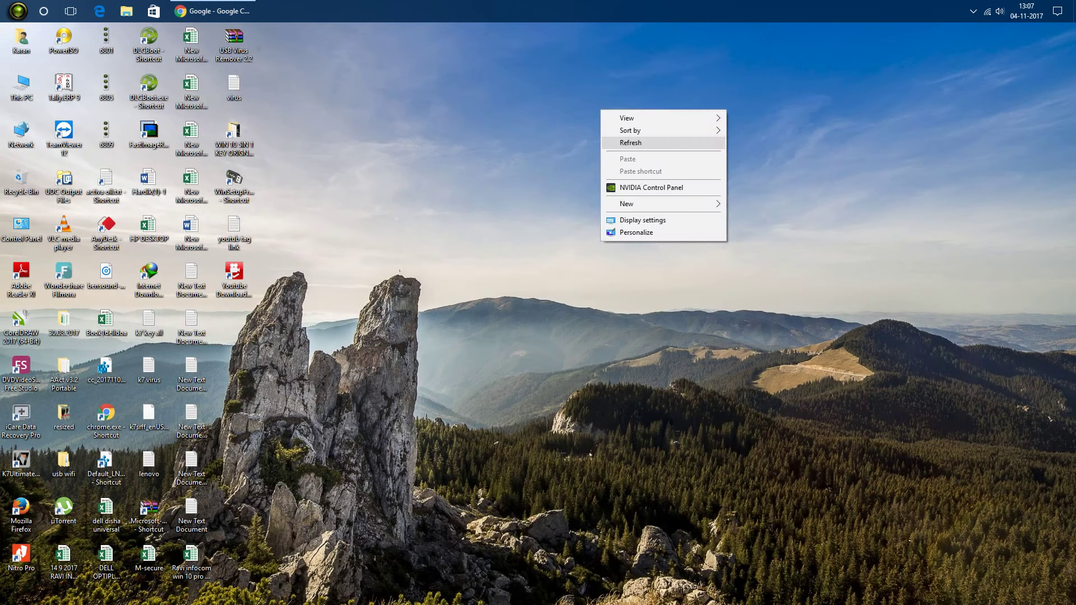
pyautogui.click(631, 142)
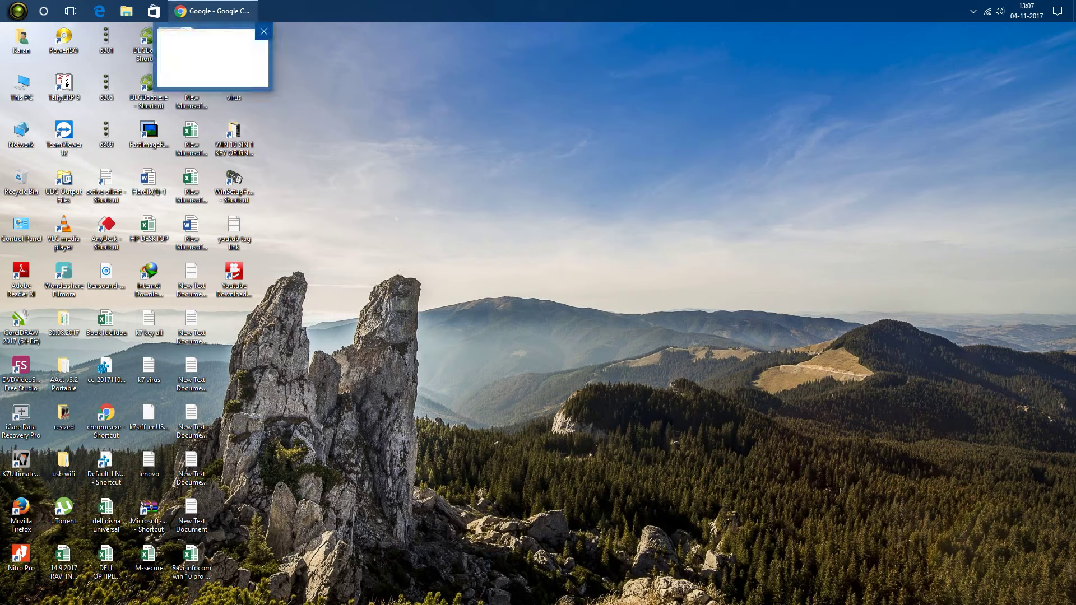
pyautogui.click(213, 11)
pyautogui.write('ex')
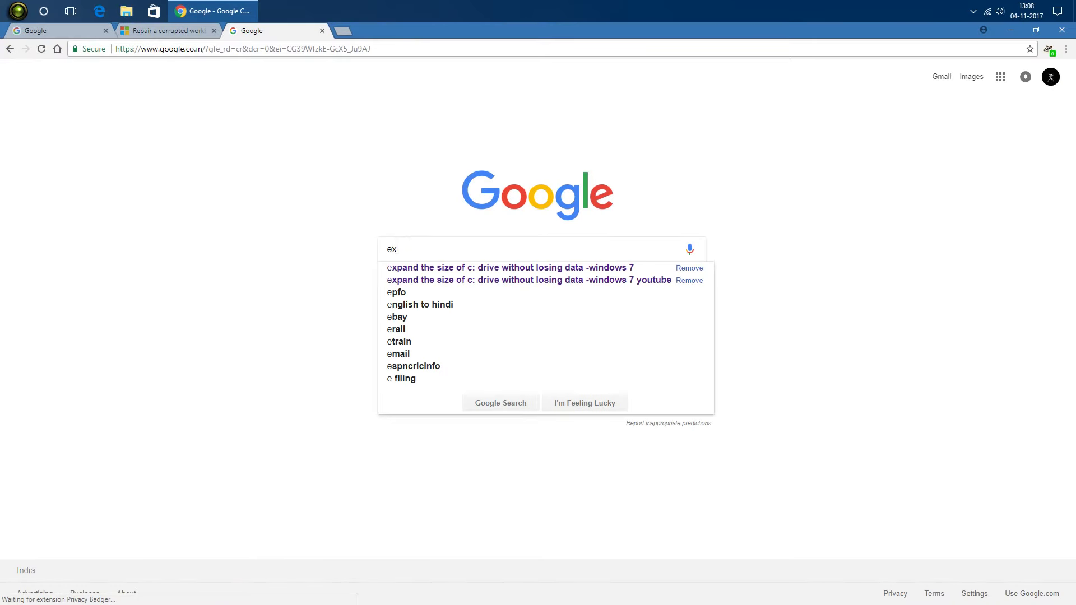
pyautogui.write('cel reco')
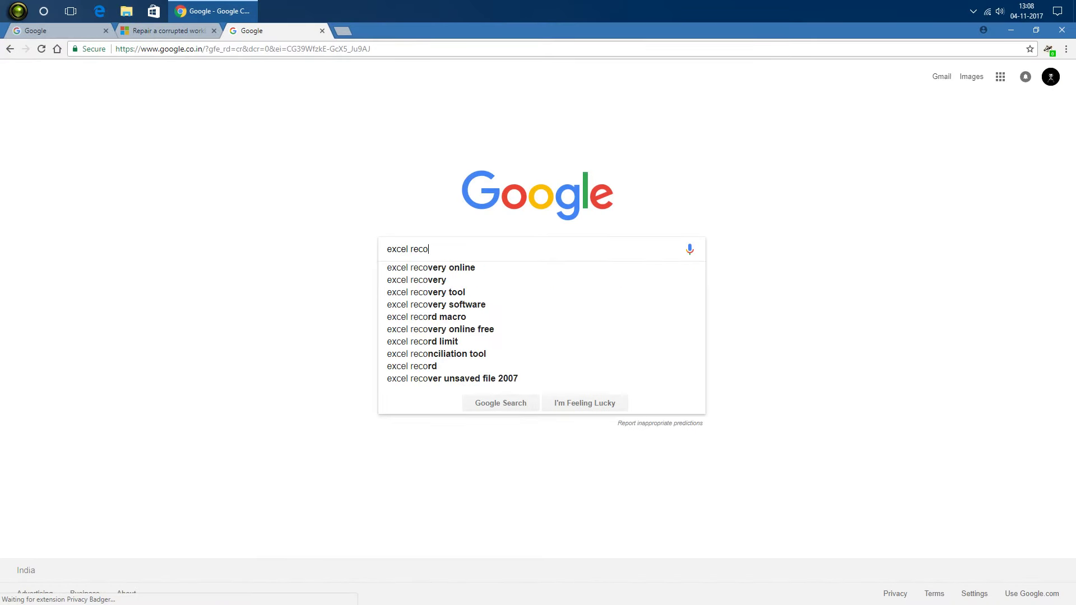
pyautogui.write('ver ')
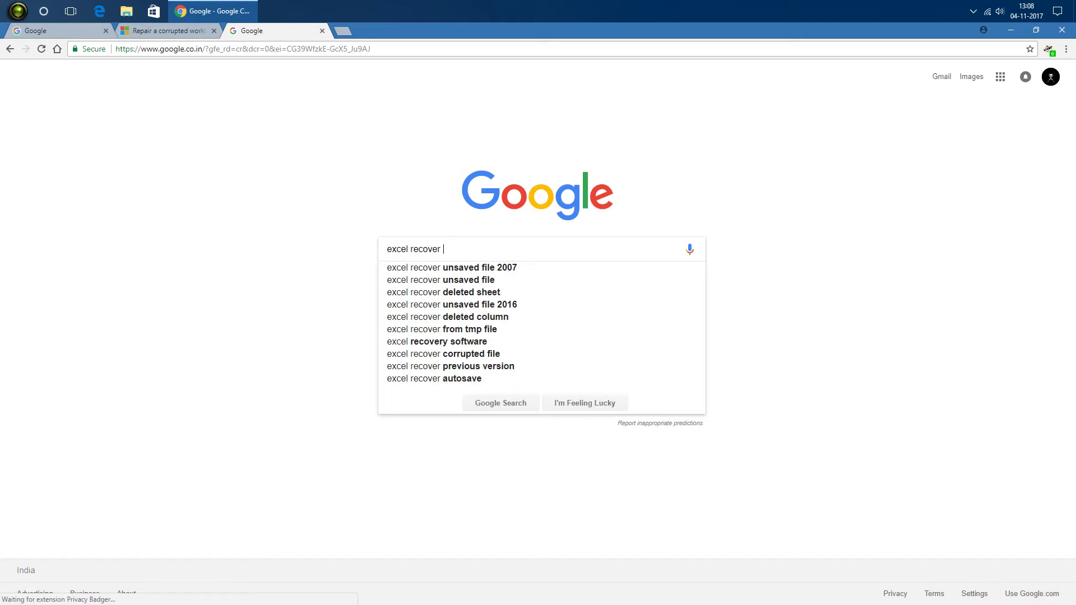
pyautogui.write('too')
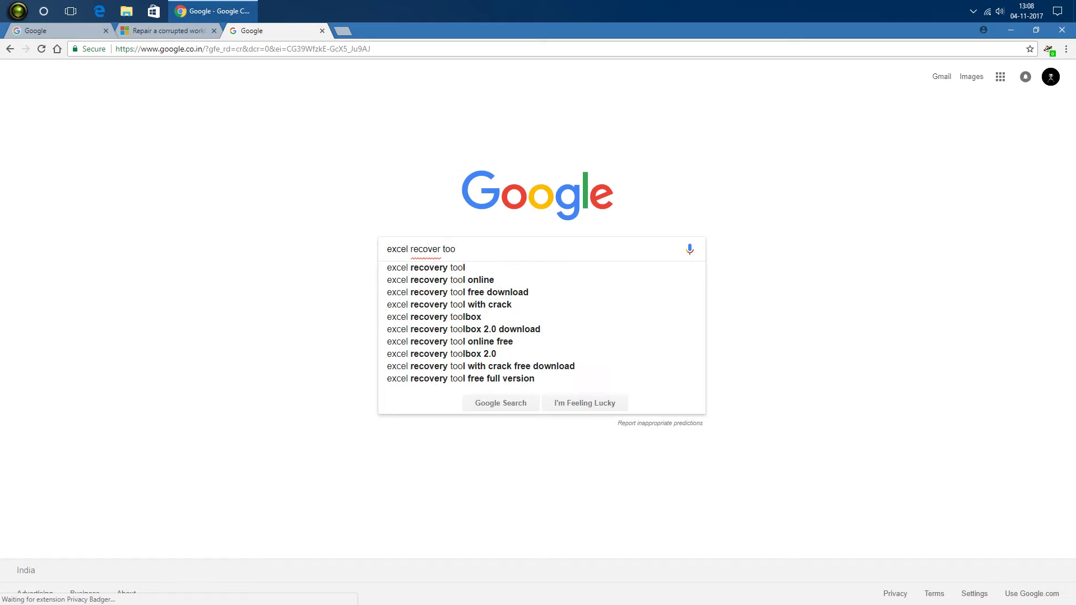
pyautogui.press('Down')
pyautogui.press('Return')
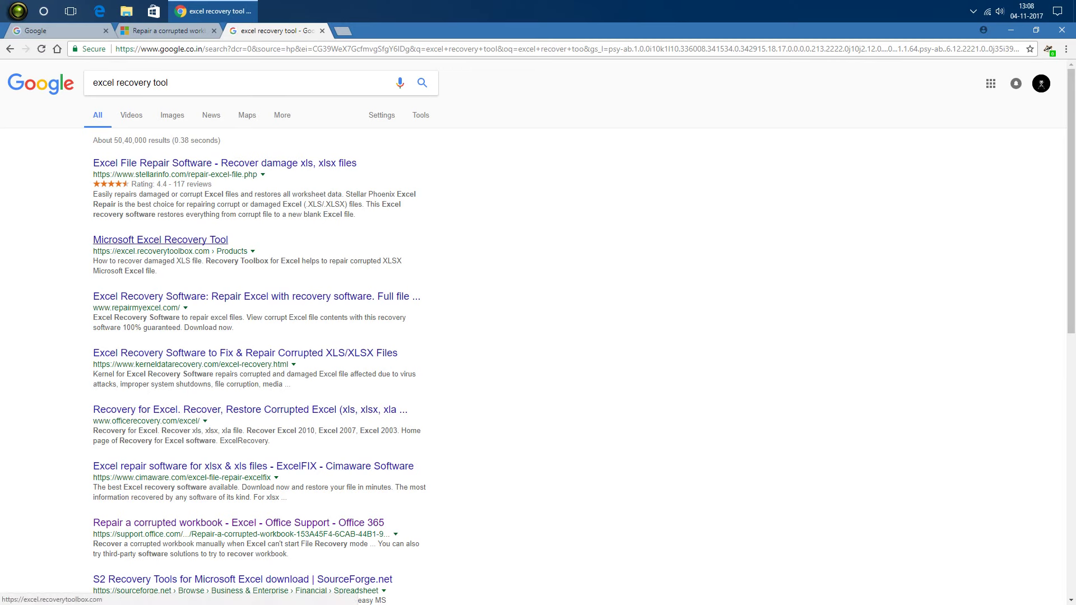
pyautogui.rightClick(215, 241)
pyautogui.click(247, 249)
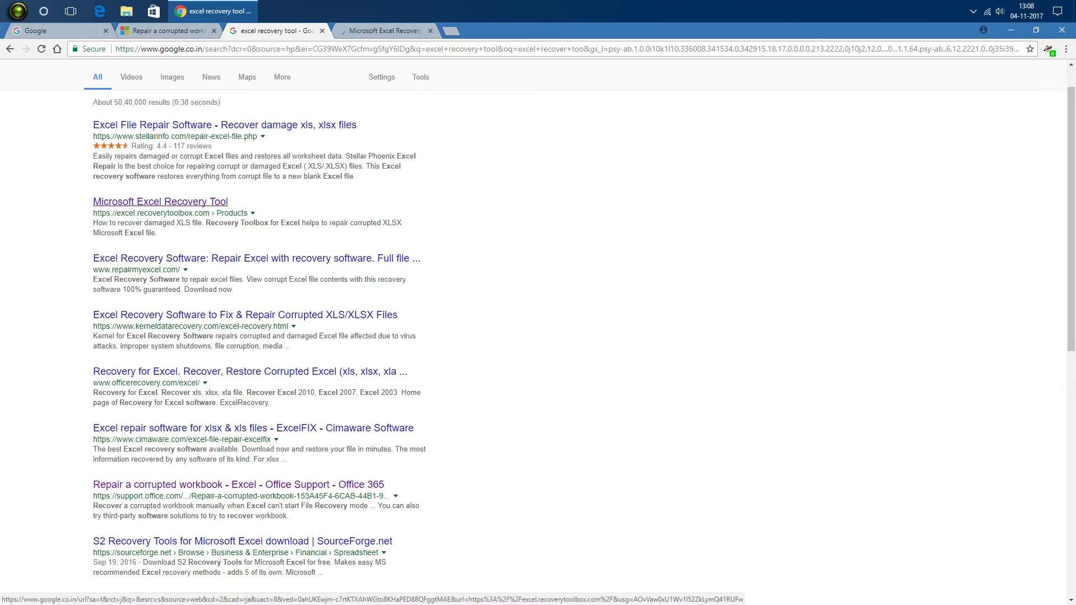
pyautogui.scroll(-1, 538, 332)
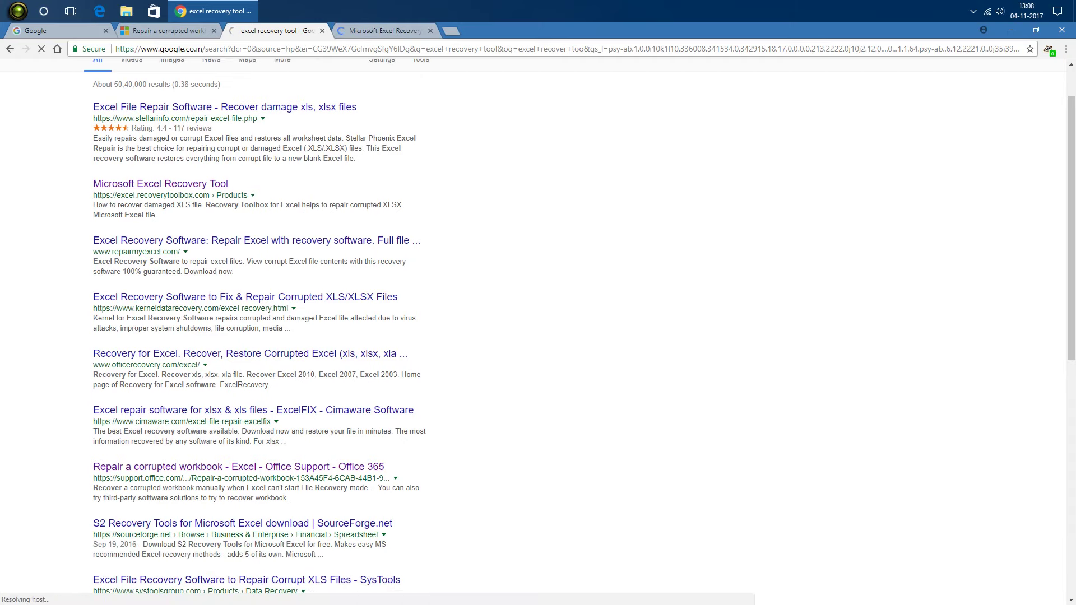
pyautogui.hotkey('ctrl', 'Tab')
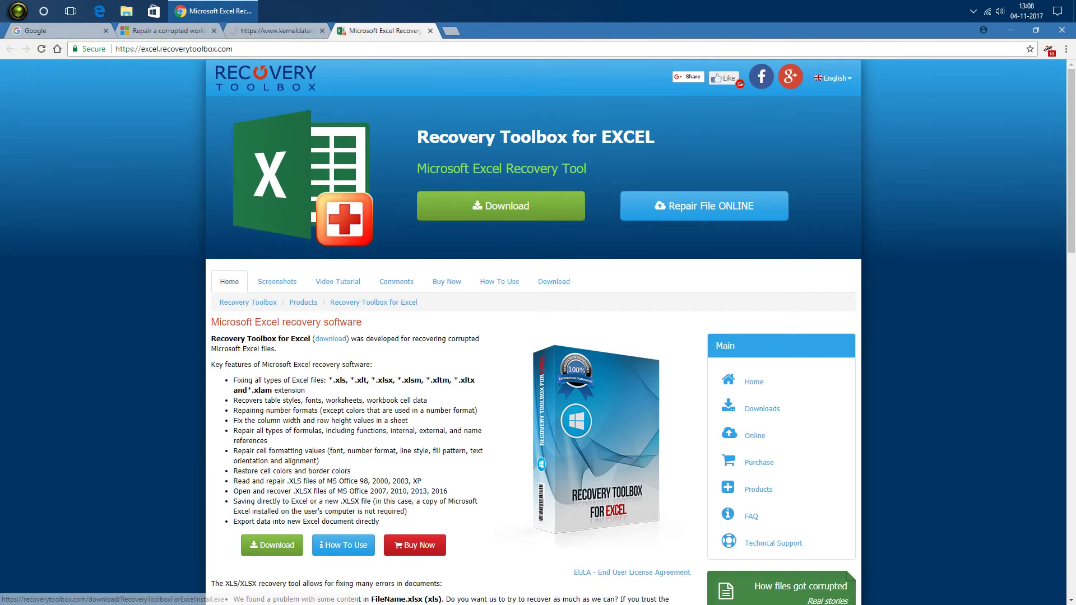
pyautogui.click(430, 31)
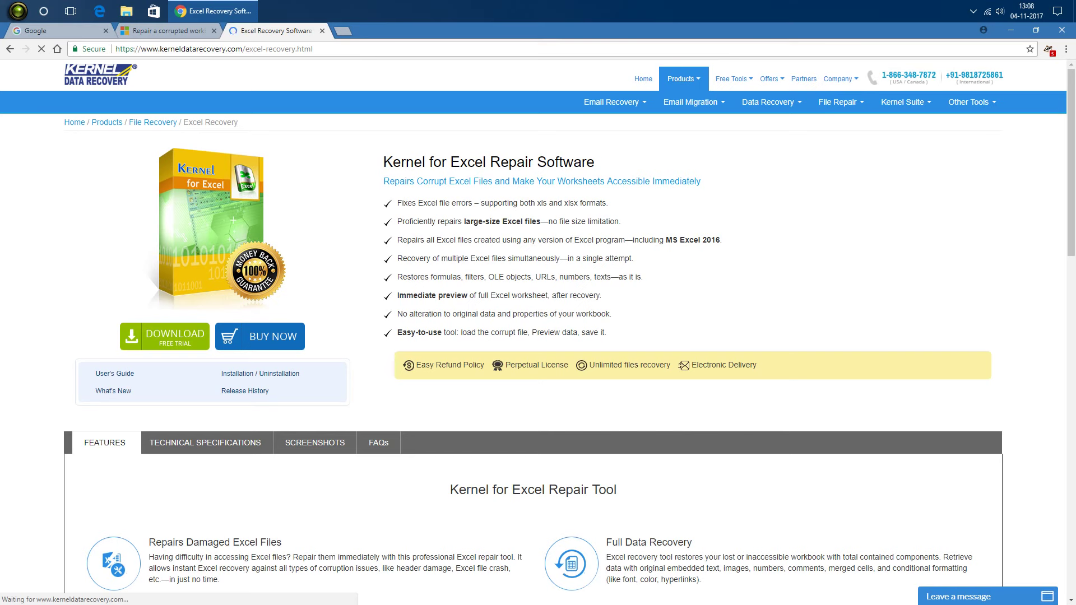
pyautogui.hotkey('alt', 'Left')
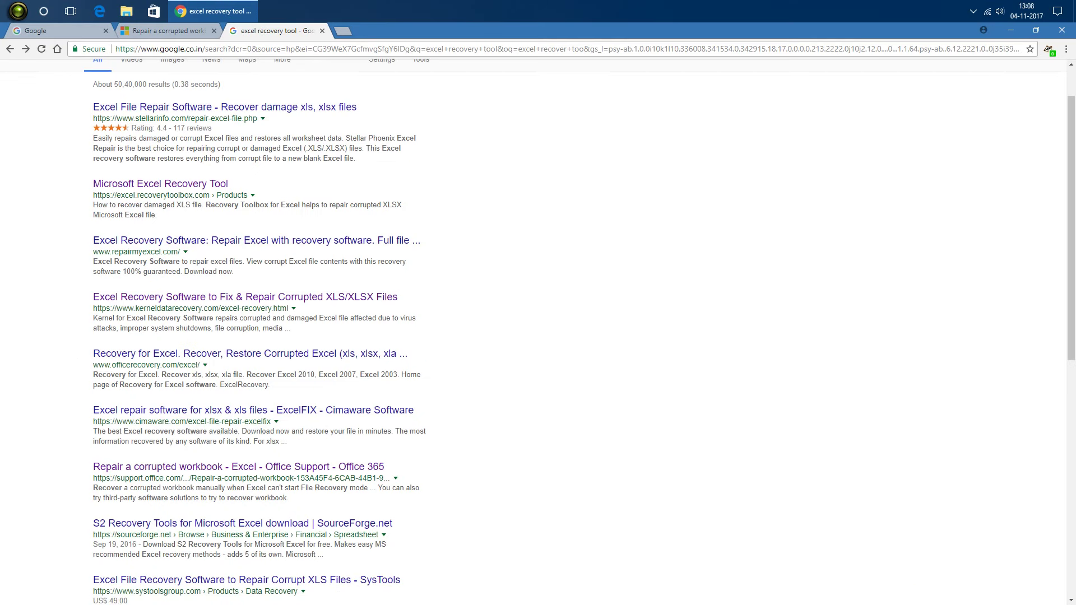
# Step: Scroll to the bottom of the results and go to page 2
pyautogui.scroll(-2, 538, 330)
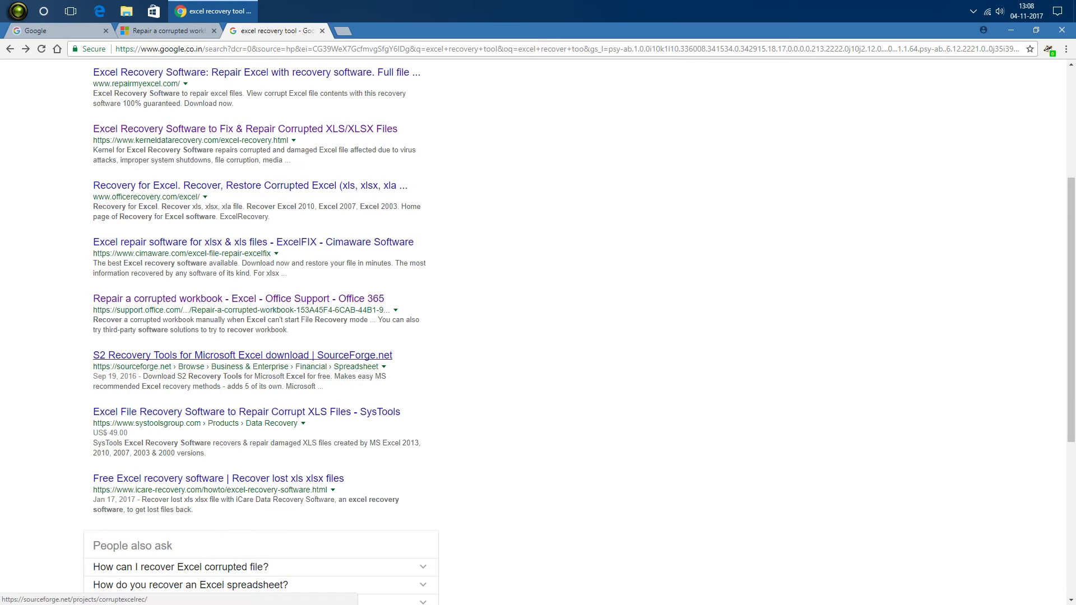
pyautogui.scroll(-4, 236, 437)
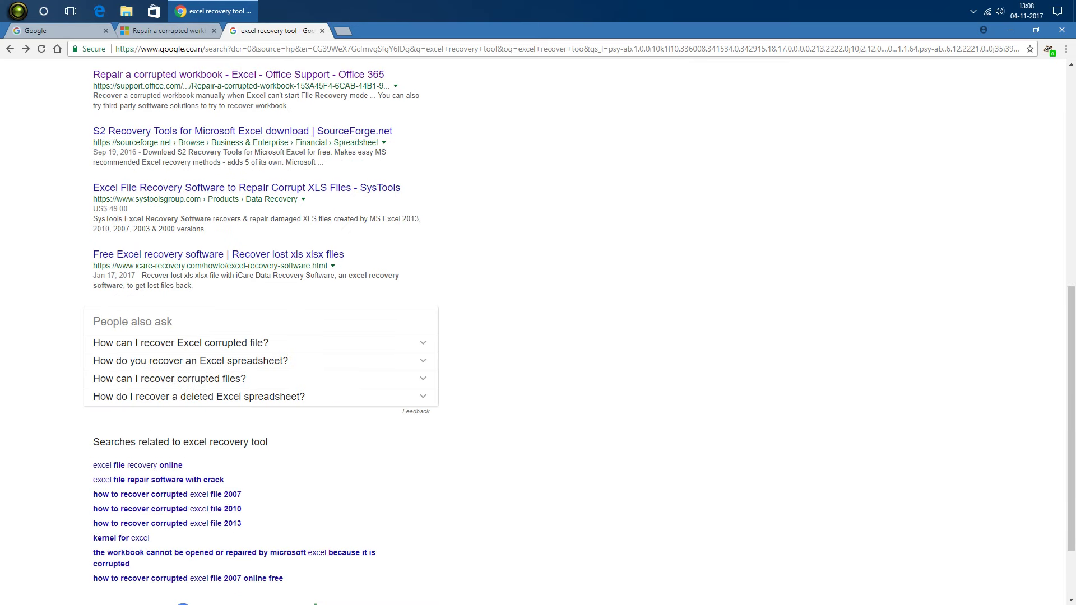
pyautogui.scroll(-2, 236, 437)
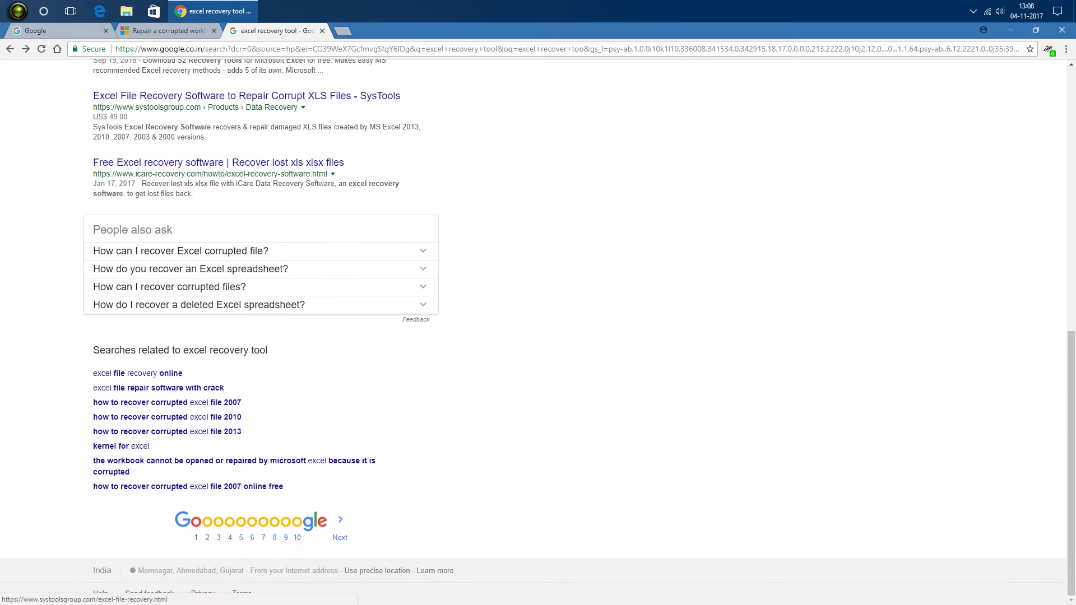
pyautogui.click(207, 537)
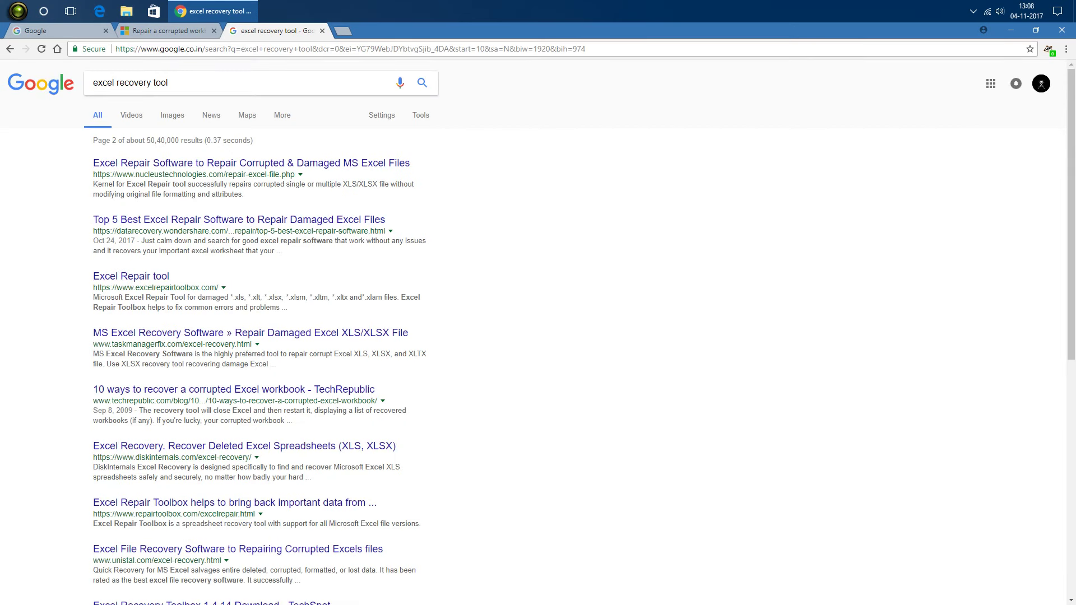
# Step: Skim the first page-two result, Kernel Excel Repair, close its tab and minimize Chrome
pyautogui.click(251, 163)
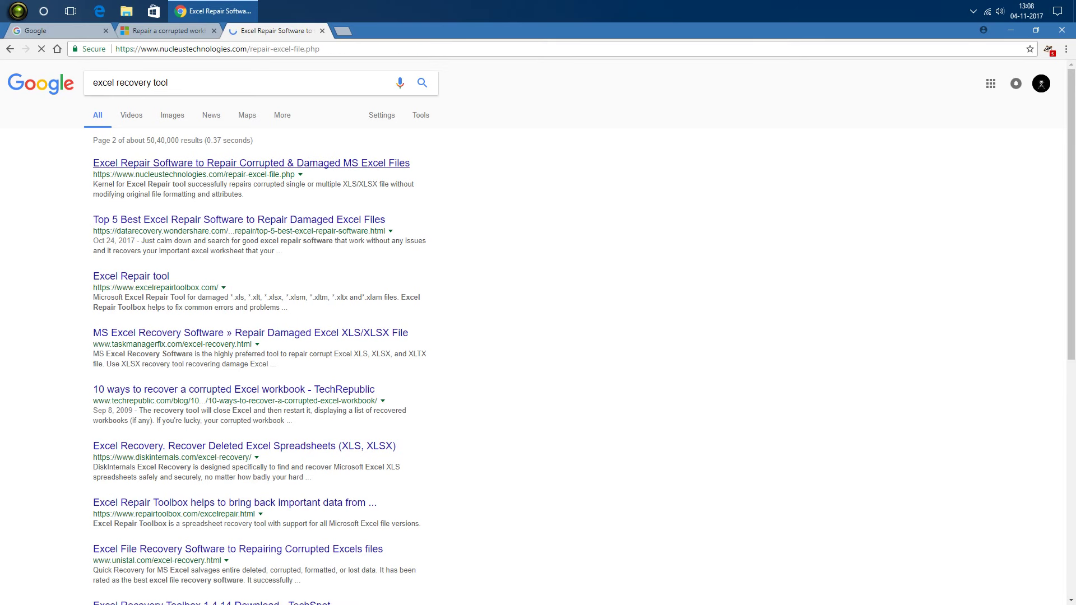
pyautogui.scroll(-7, 538, 365)
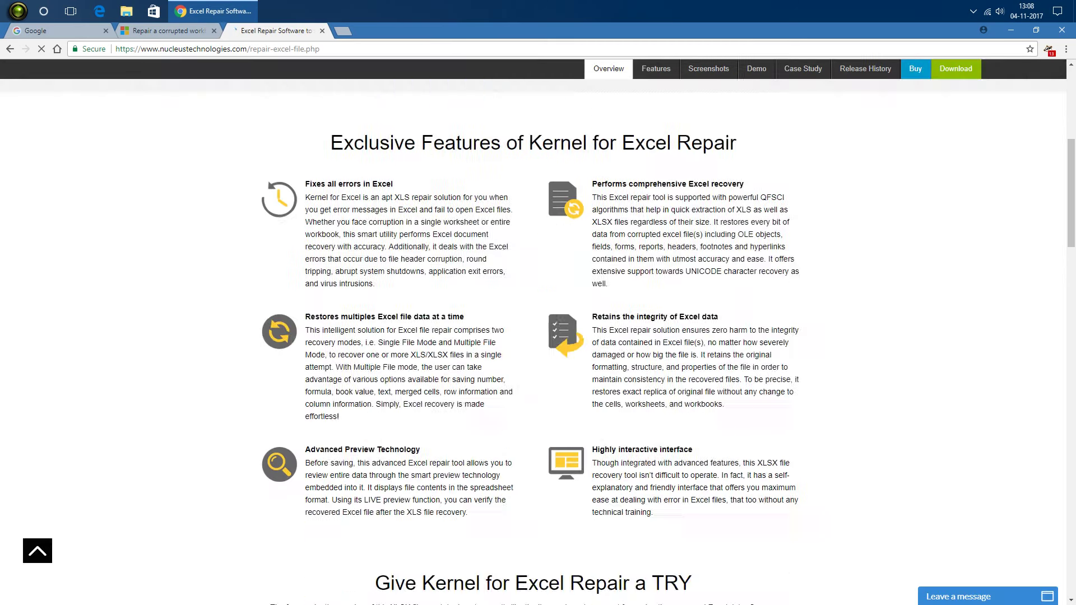
pyautogui.scroll(-6, 537, 364)
pyautogui.click(322, 30)
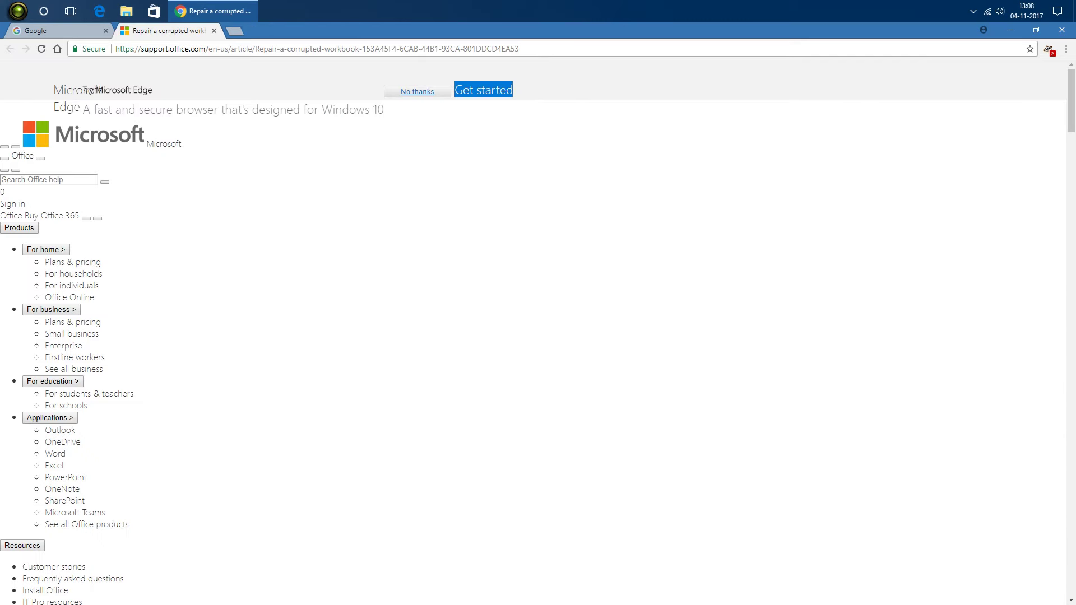
pyautogui.click(213, 11)
pyautogui.rightClick(317, 251)
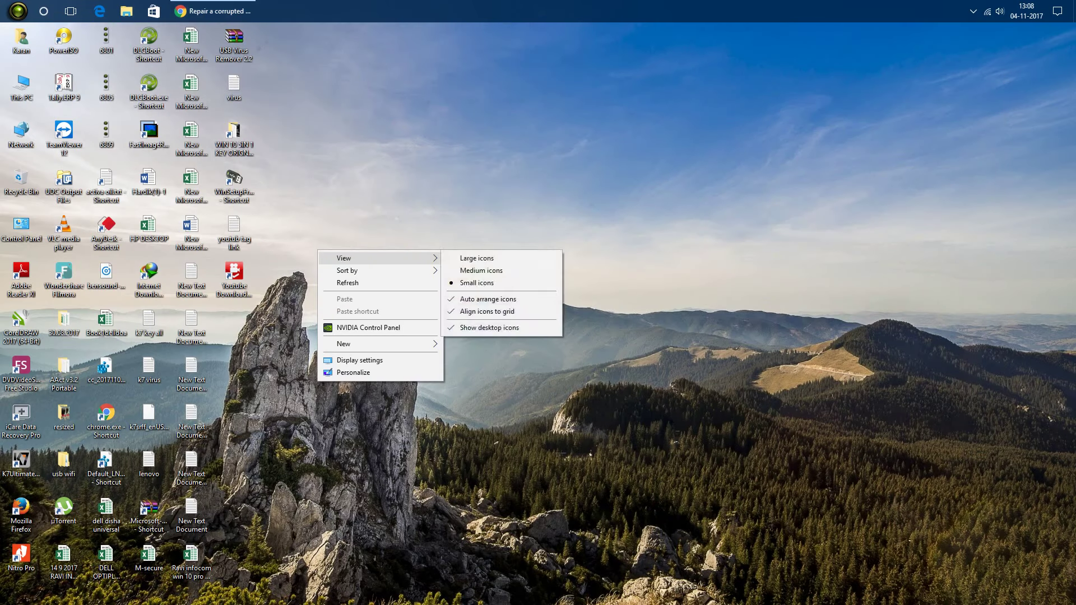
pyautogui.click(347, 283)
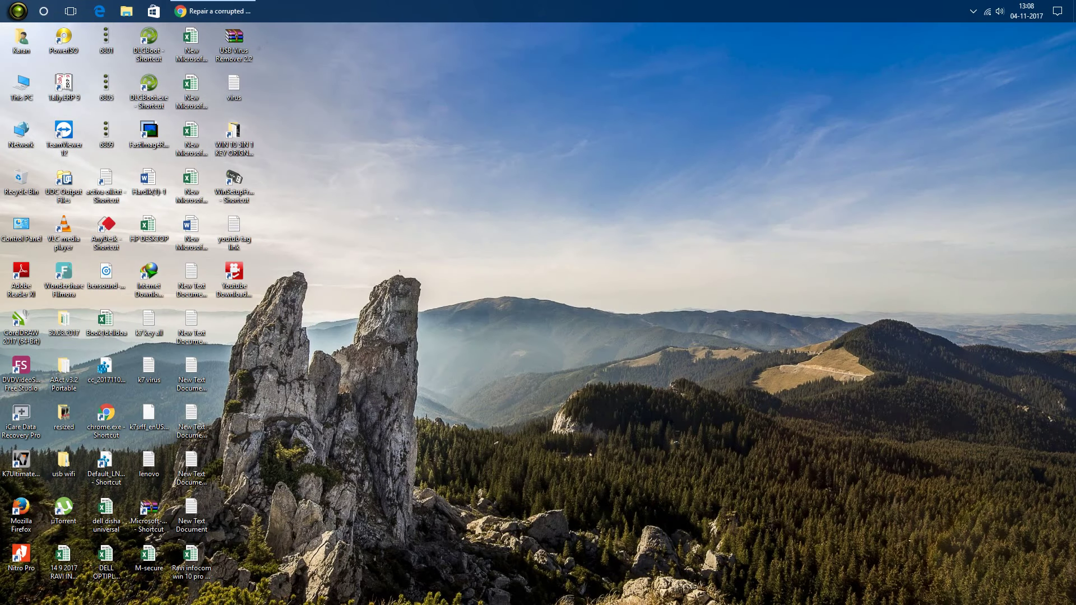
pyautogui.rightClick(396, 240)
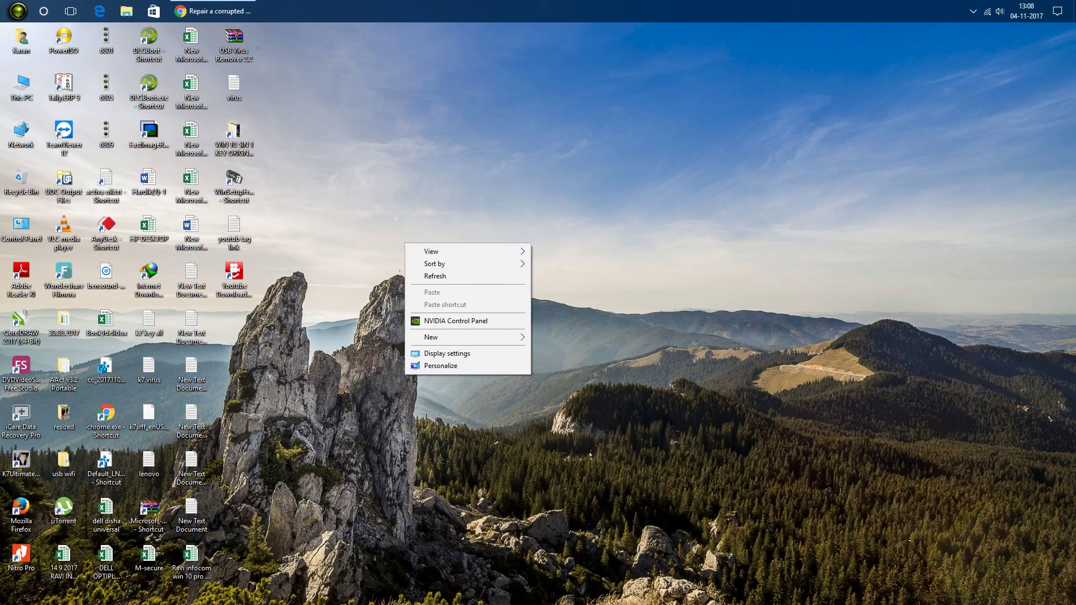
pyautogui.click(421, 276)
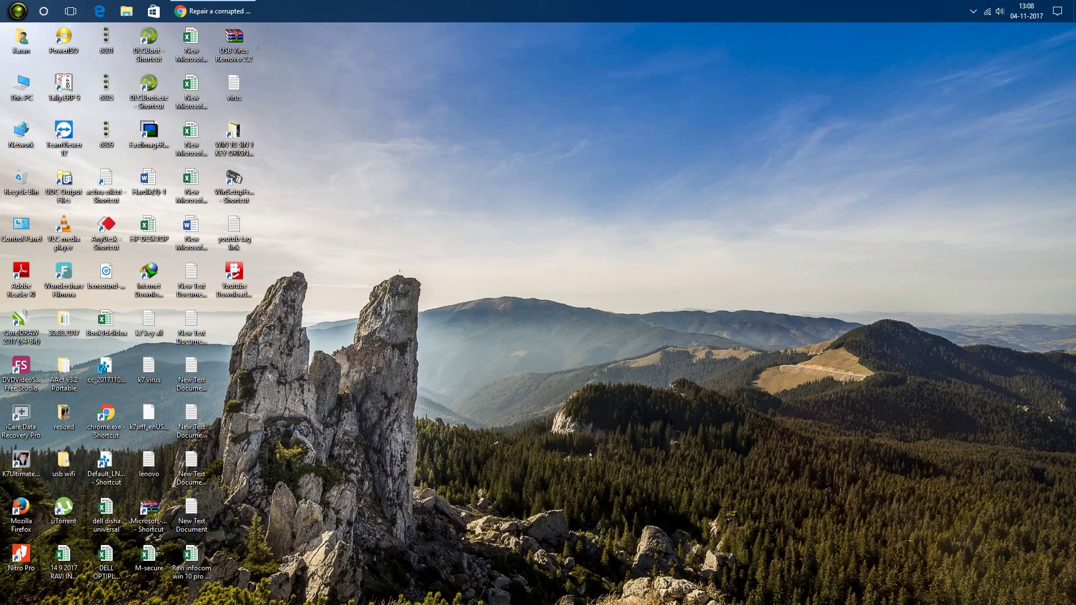
pyautogui.click(973, 11)
pyautogui.rightClick(767, 166)
pyautogui.click(795, 197)
pyautogui.click(973, 11)
pyautogui.click(973, 34)
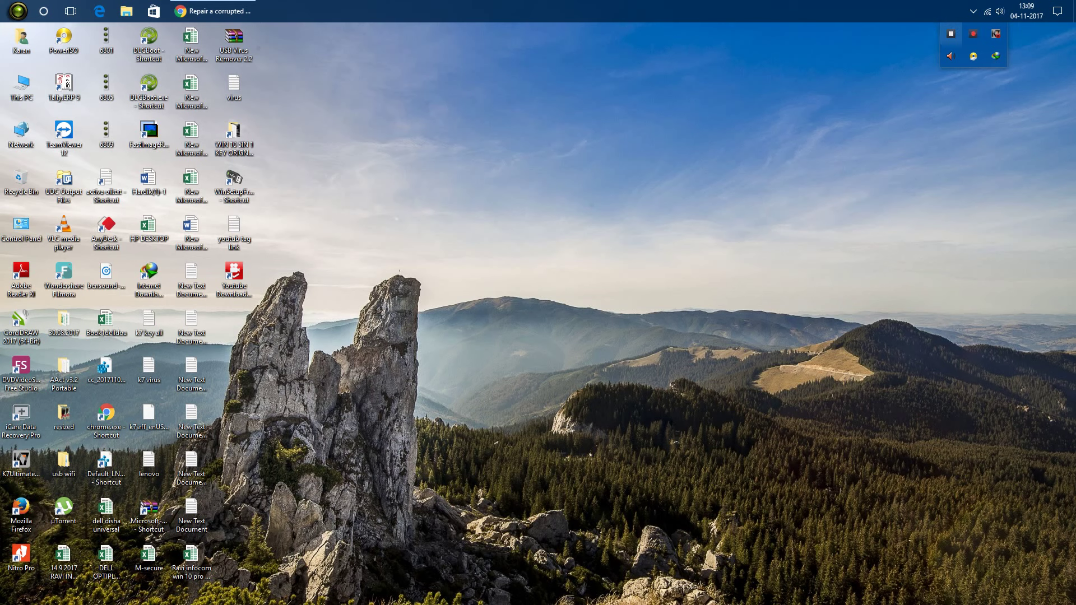